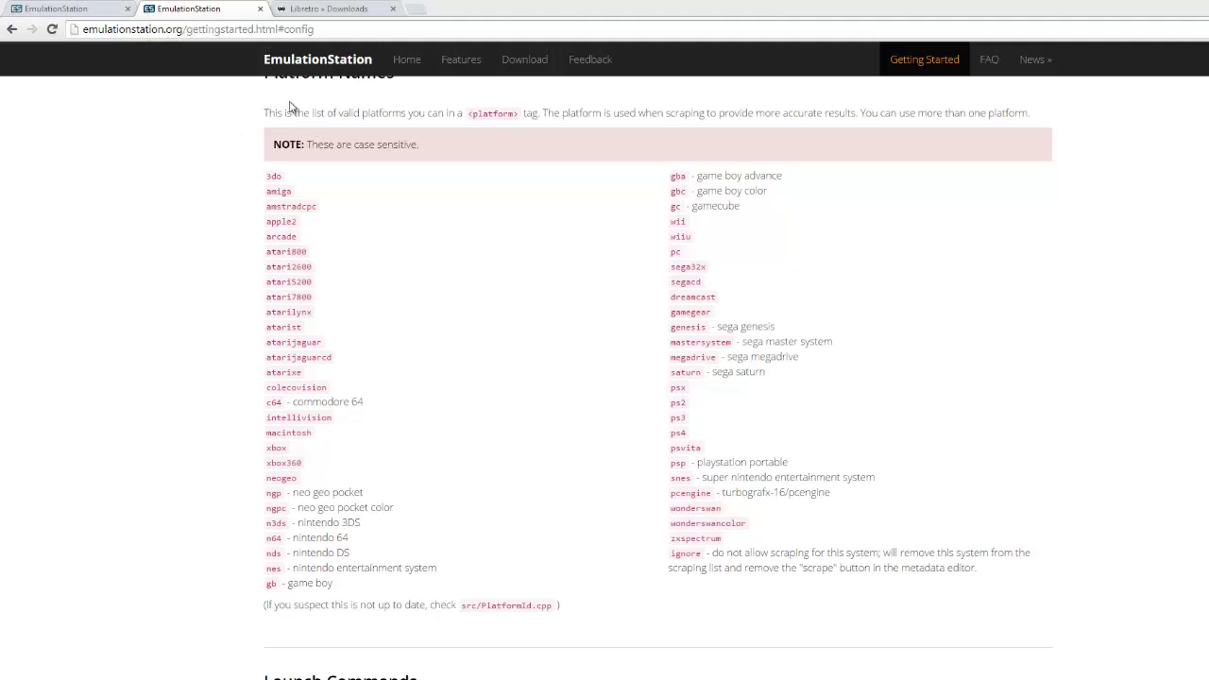
Step: Find the Windows installer on the EmulationStation download page
{"action": "left_click", "coordinate": [114, 9]}
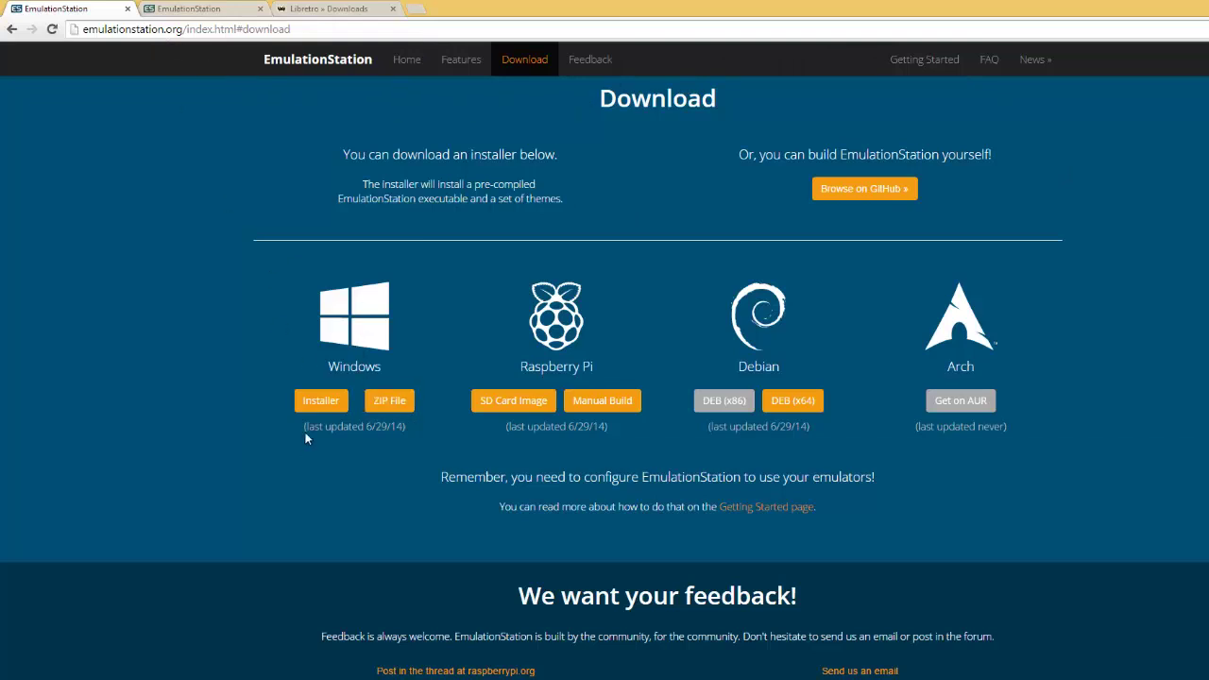
{"action": "left_click", "coordinate": [317, 403]}
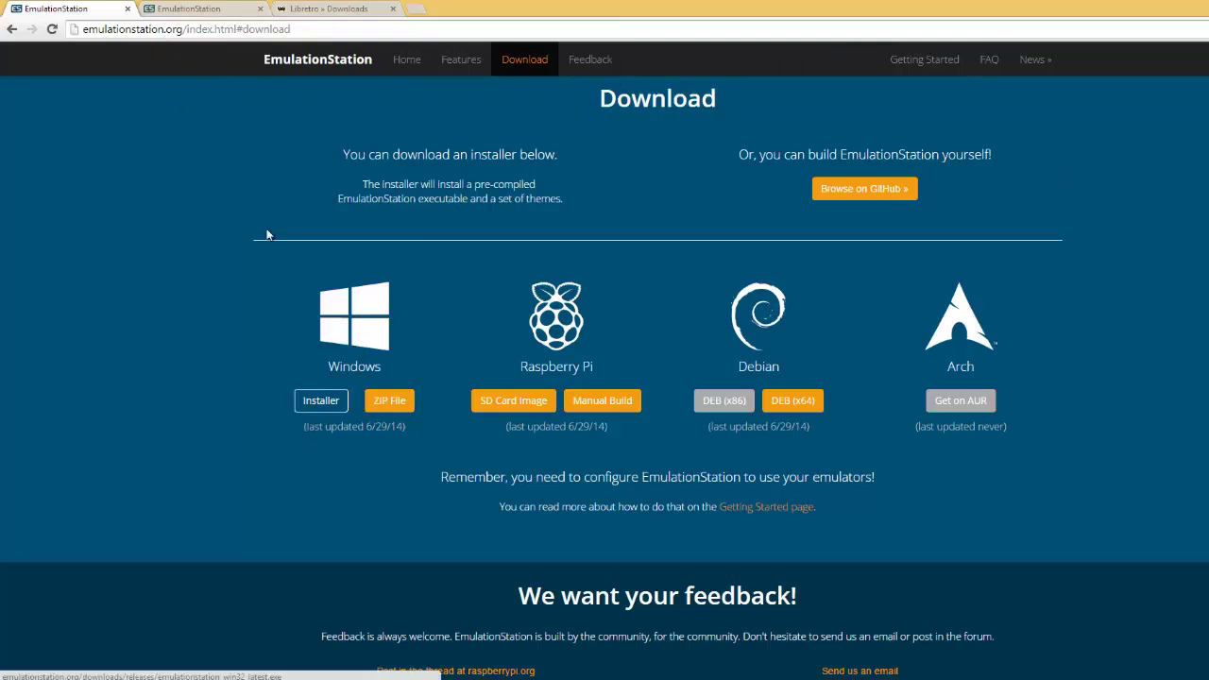
Step: Examine the Windows files on the Libretro downloads page, highlighting the 64-bit RetroArch and 64-bit Cores v1.0.0.2 archives
{"action": "left_click", "coordinate": [212, 9]}
{"action": "left_click", "coordinate": [311, 9]}
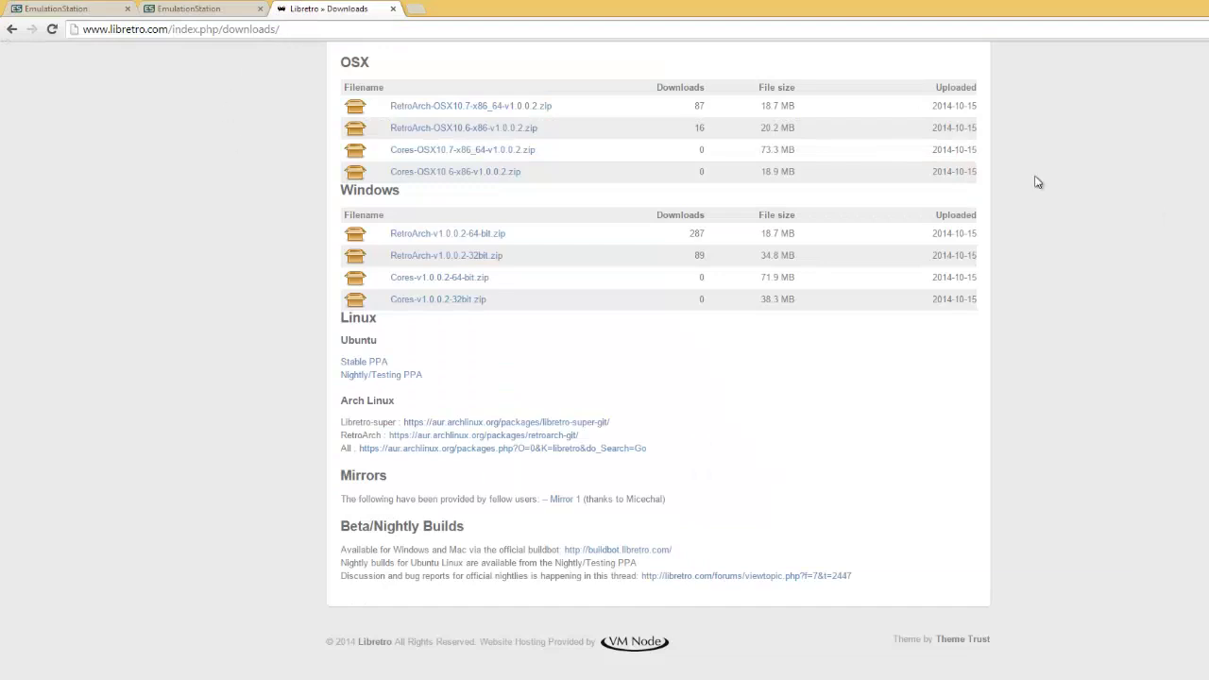
{"action": "scroll", "coordinate": [661, 156], "scroll_direction": "up", "scroll_amount": 2}
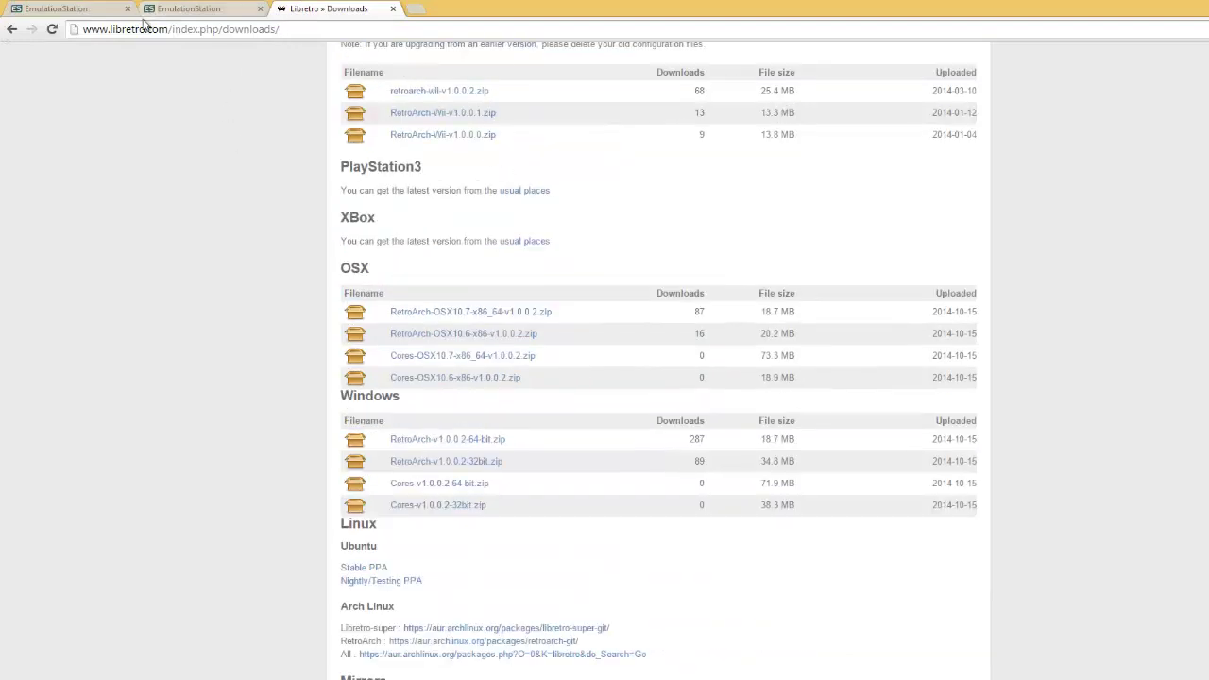
{"action": "left_click", "coordinate": [102, 28]}
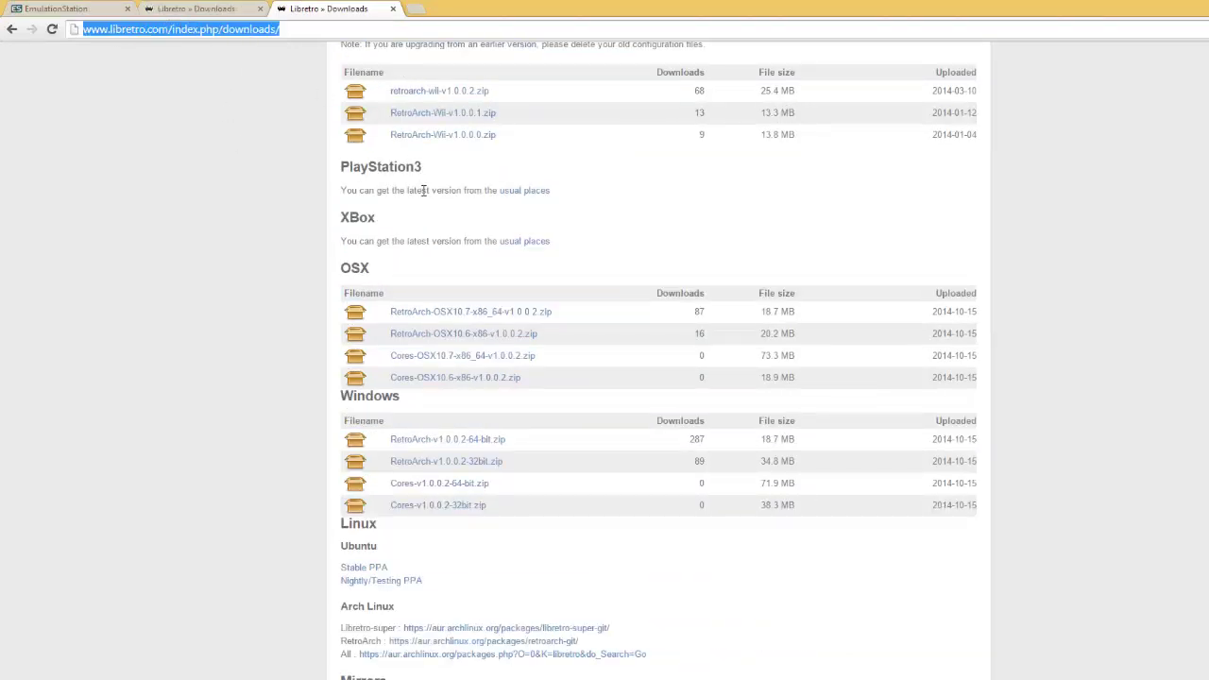
{"action": "scroll", "coordinate": [323, 284], "scroll_direction": "down", "scroll_amount": 1}
{"action": "left_click", "coordinate": [333, 342]}
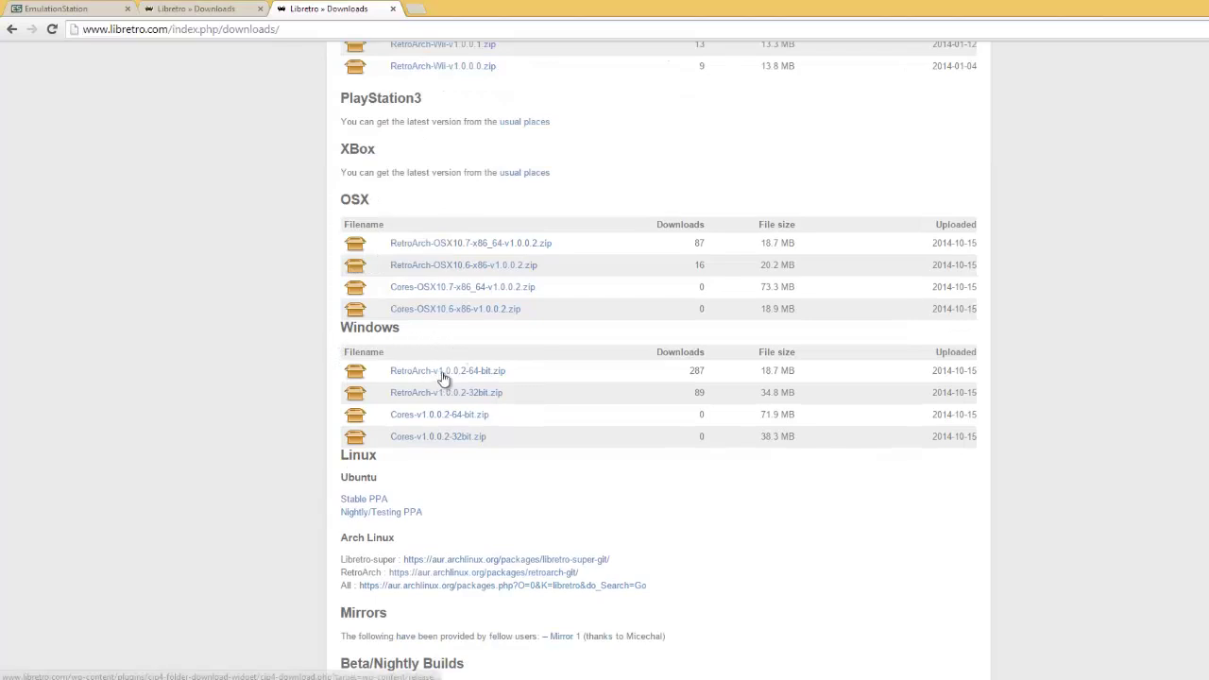
{"action": "left_click_drag", "start_coordinate": [535, 371], "coordinate": [391, 375]}
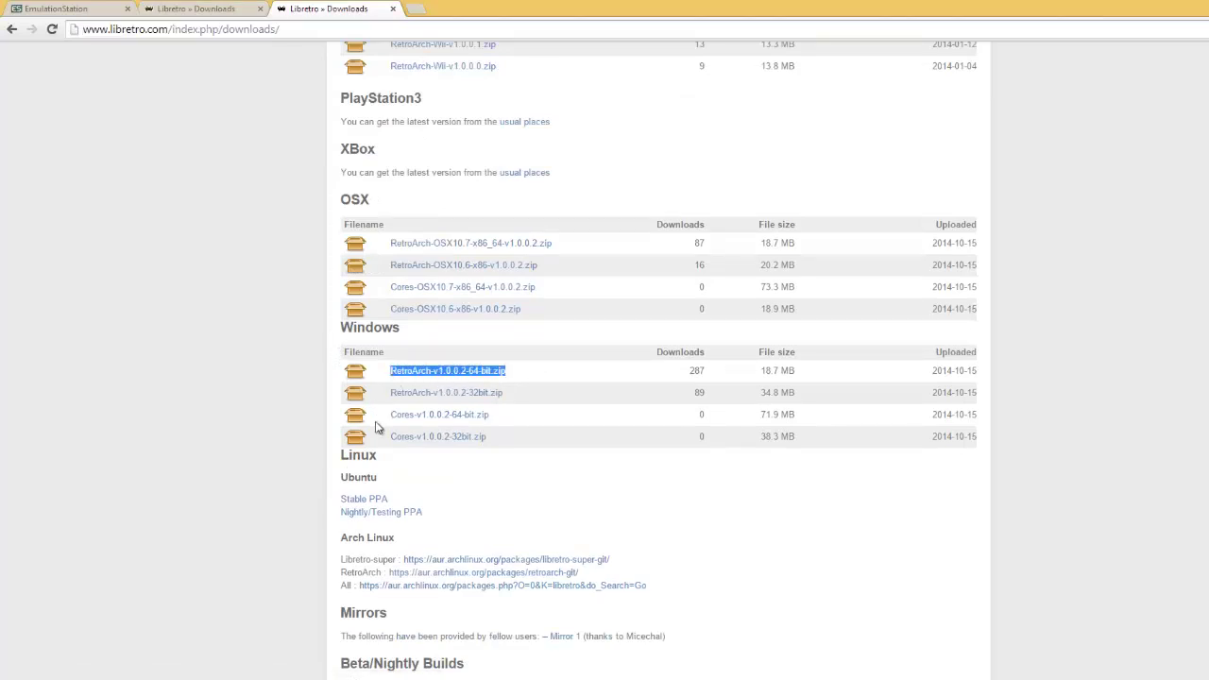
{"action": "left_click_drag", "start_coordinate": [378, 422], "coordinate": [493, 418]}
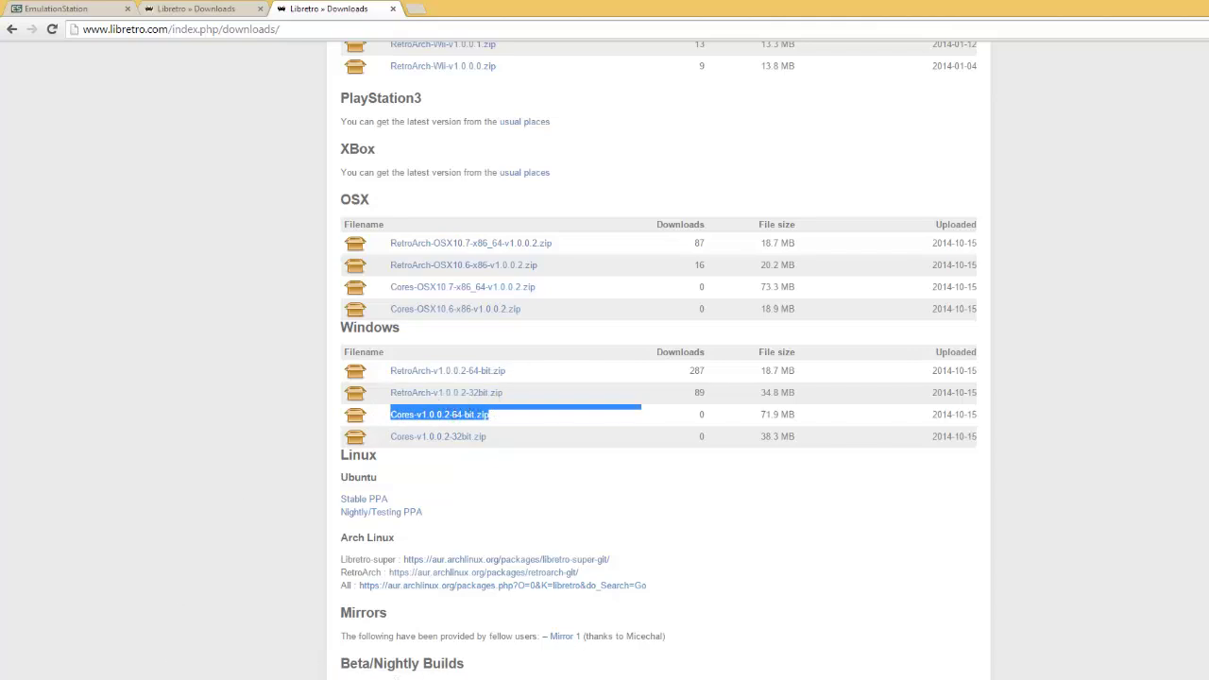
Step: Switch to File Explorer and open the retroarch folder inside the systems folder of .emulationstation
{"action": "left_click", "coordinate": [140, 677]}
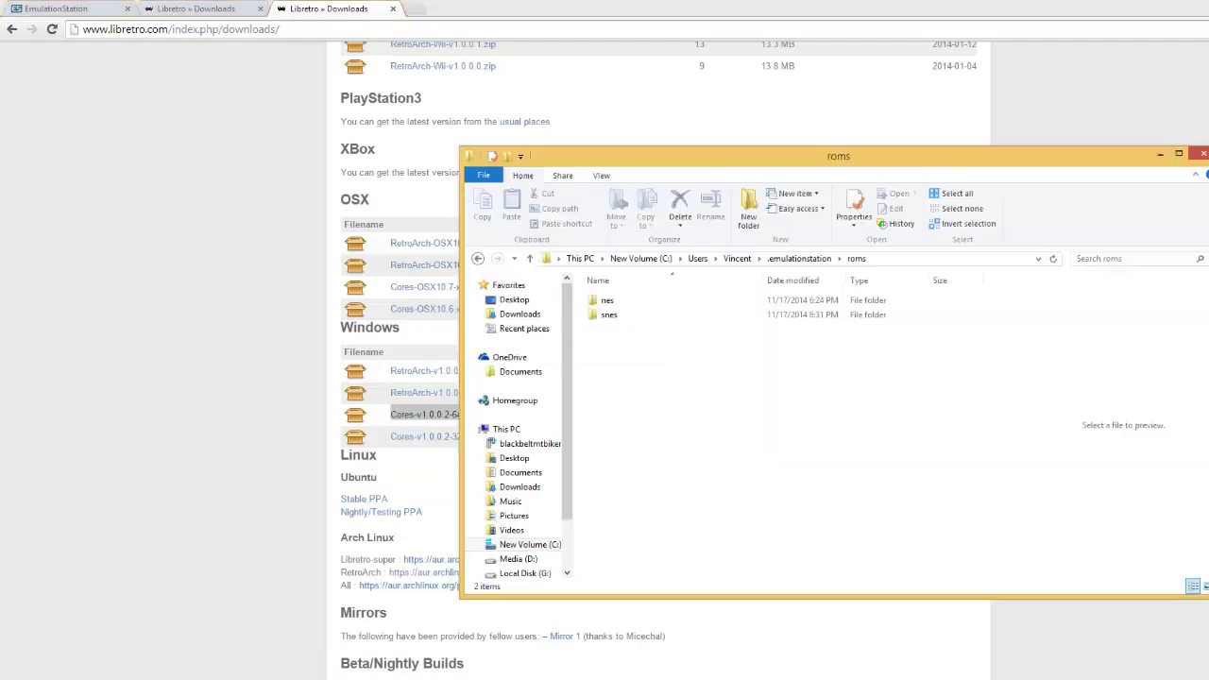
{"action": "left_click", "coordinate": [798, 259]}
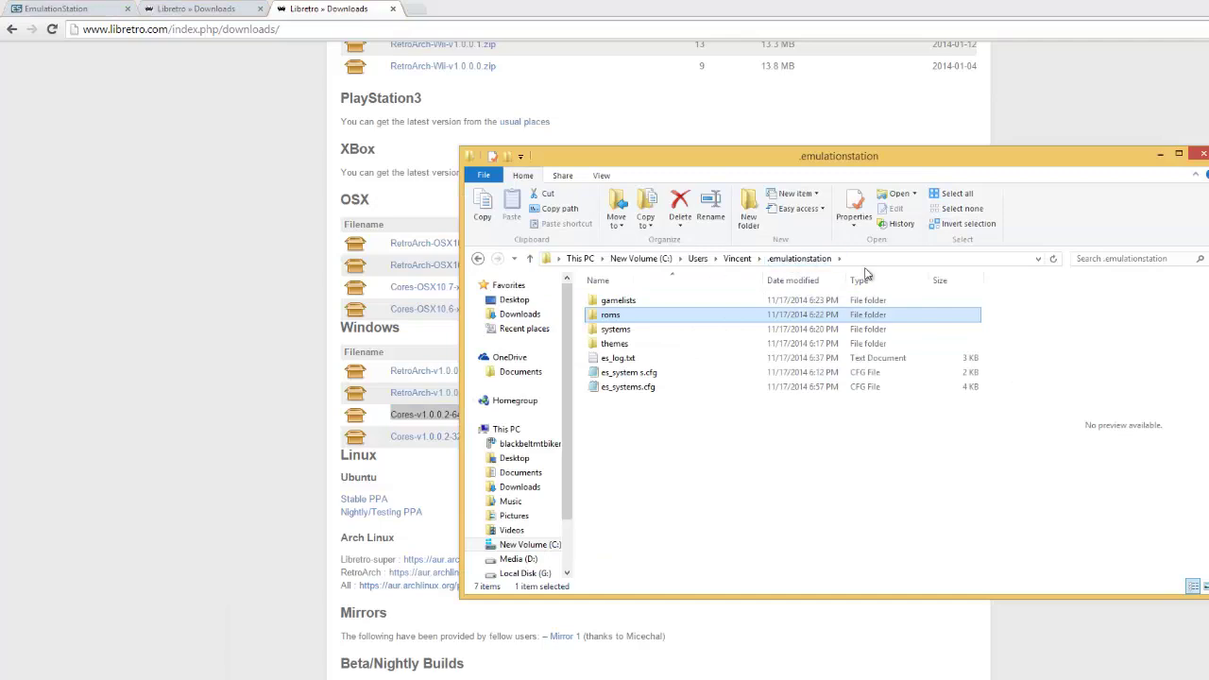
{"action": "left_click", "coordinate": [626, 329]}
{"action": "double_click", "coordinate": [625, 329]}
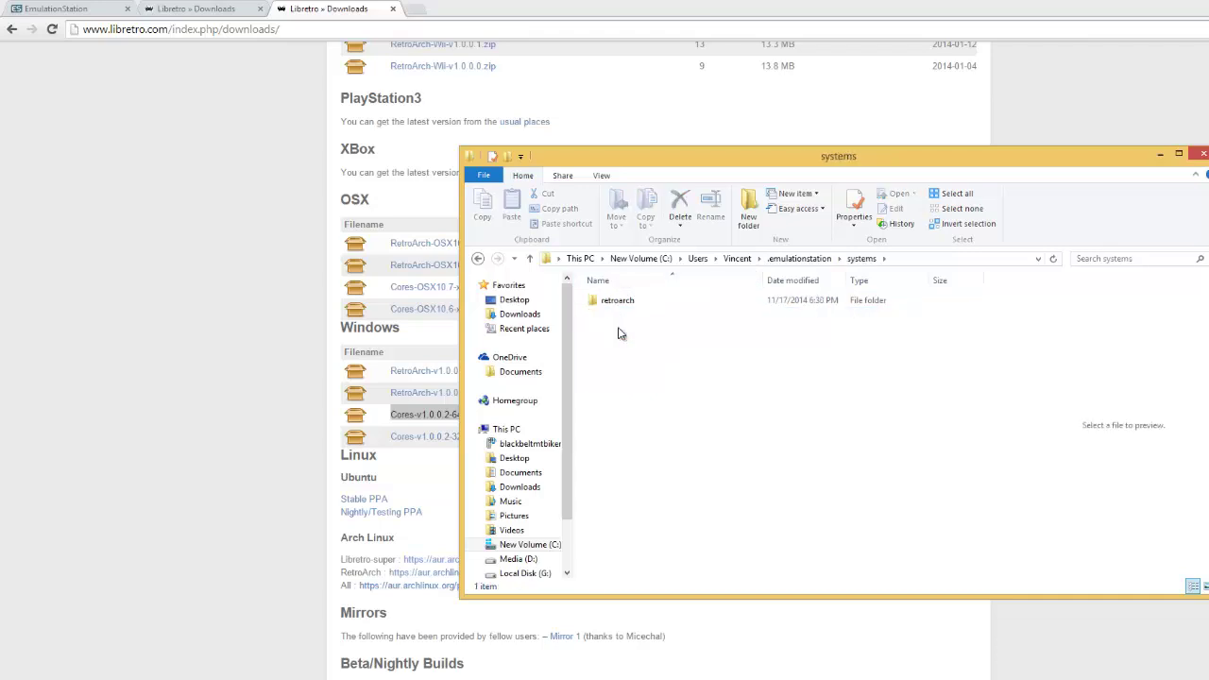
{"action": "left_click", "coordinate": [611, 300]}
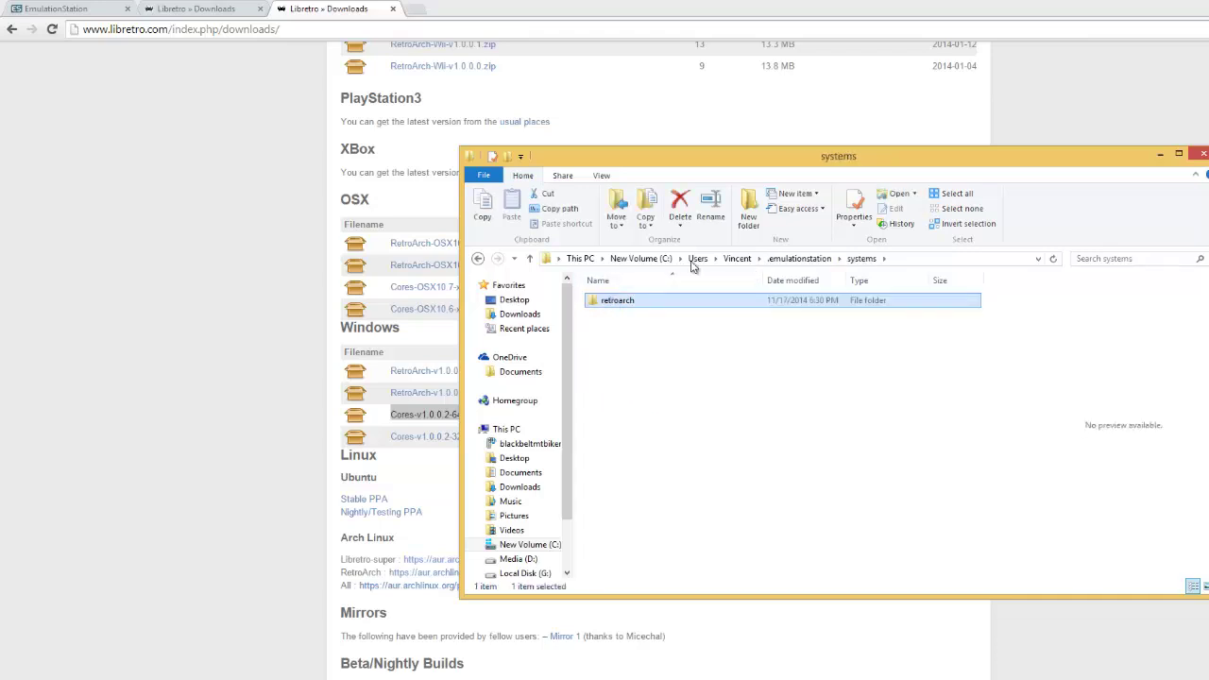
{"action": "double_click", "coordinate": [636, 302]}
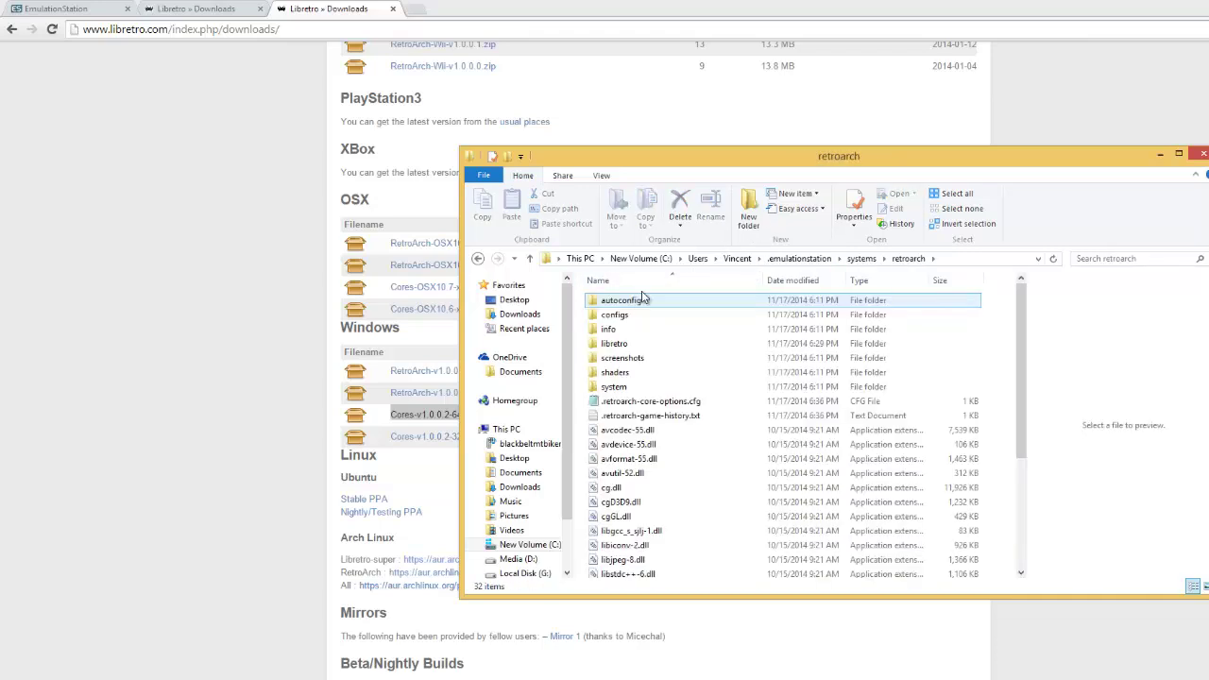
Step: Look through the core DLL files in RetroArch's libretro folder
{"action": "double_click", "coordinate": [622, 344]}
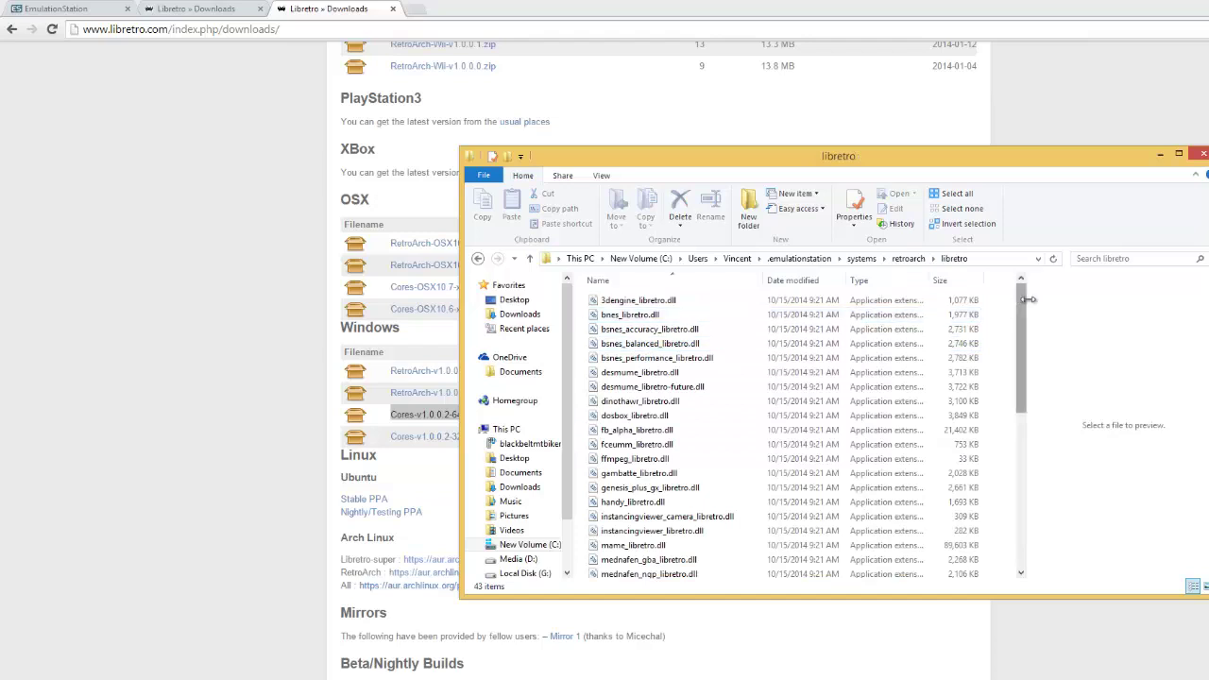
{"action": "scroll", "coordinate": [1019, 409], "scroll_direction": "down", "scroll_amount": 2}
{"action": "left_click_drag", "start_coordinate": [1018, 409], "coordinate": [1004, 346]}
Step: Return to the .emulationstation folder and open its roms folder to view the console subfolders
{"action": "left_click", "coordinate": [859, 260]}
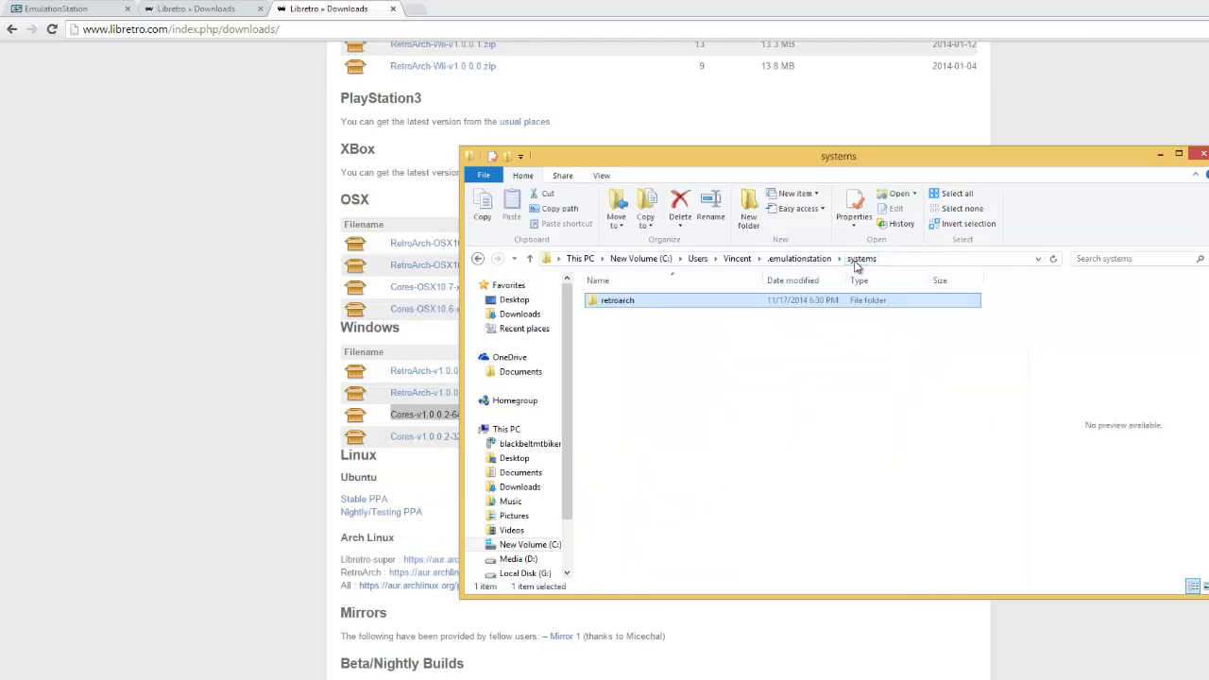
{"action": "left_click", "coordinate": [799, 259]}
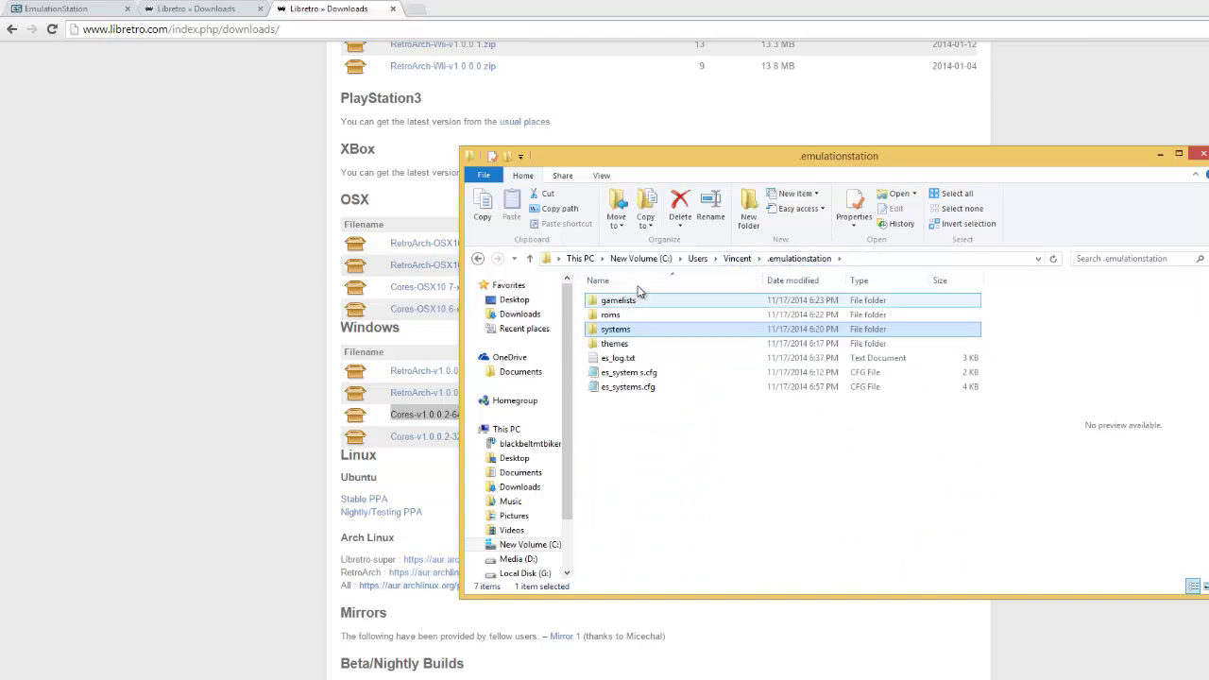
{"action": "left_click_drag", "start_coordinate": [678, 158], "coordinate": [648, 139]}
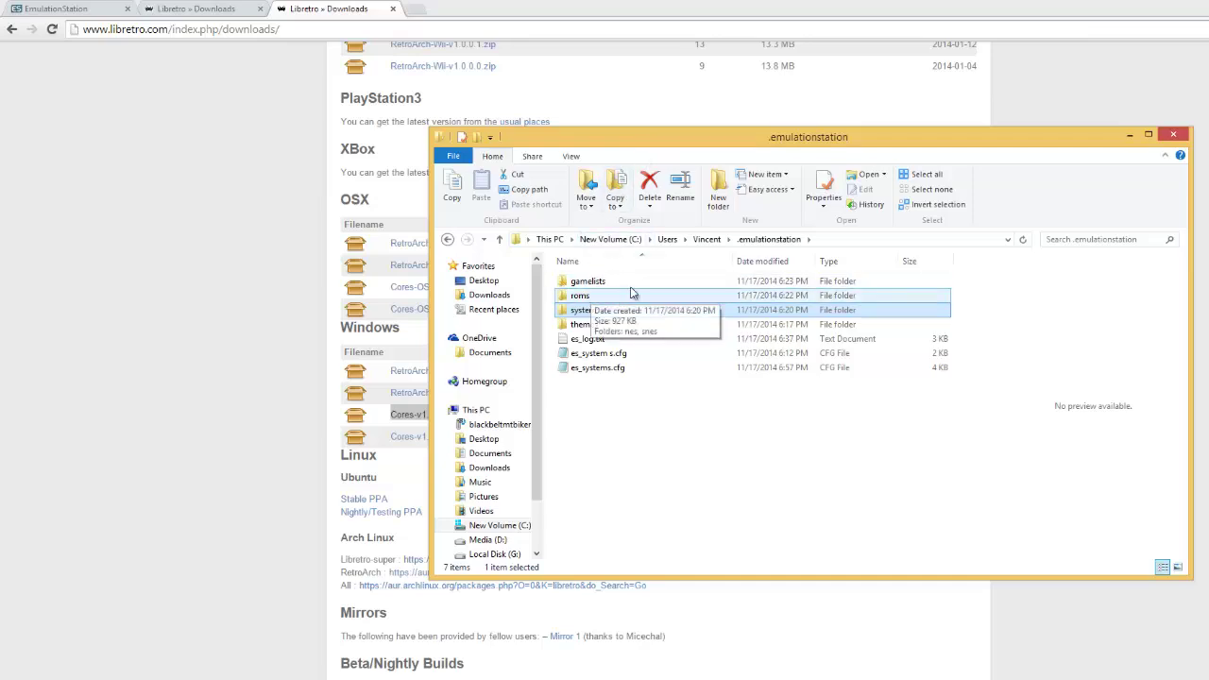
{"action": "double_click", "coordinate": [580, 296]}
{"action": "left_click_drag", "start_coordinate": [641, 380], "coordinate": [607, 340]}
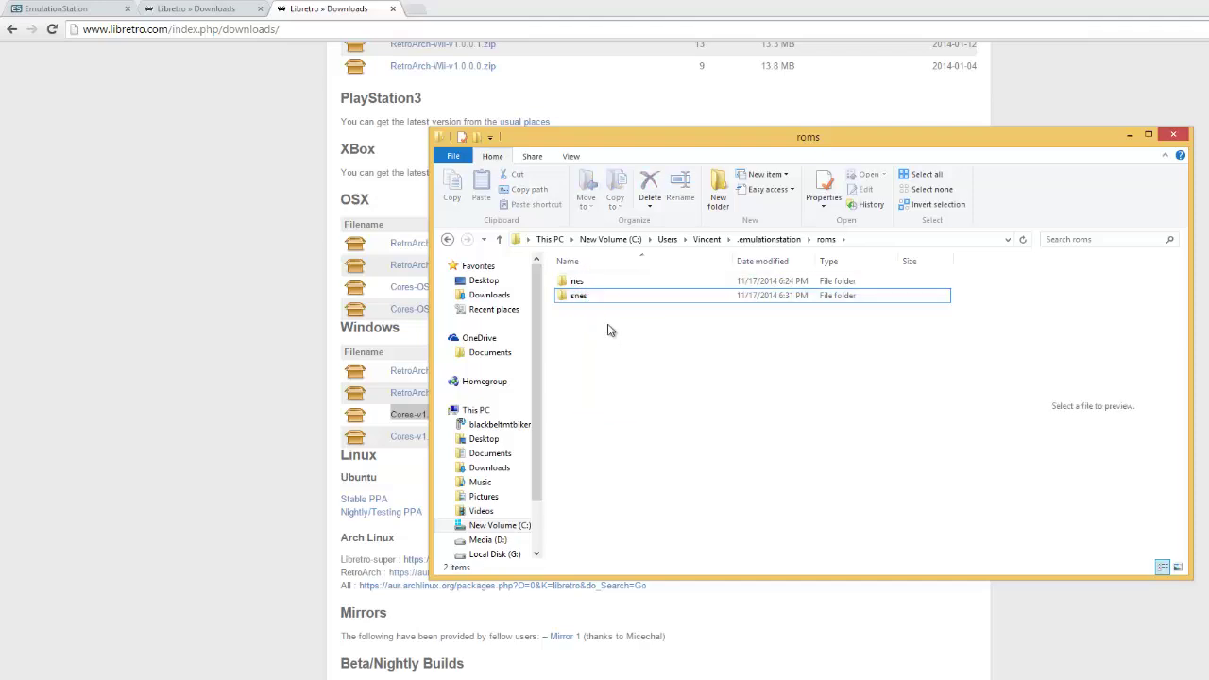
Step: Switch to the browser and open the all-platforms configuration section of EmulationStation's Getting Started guide
{"action": "left_click", "coordinate": [121, 5]}
{"action": "scroll", "coordinate": [329, 121], "scroll_direction": "up", "scroll_amount": 5}
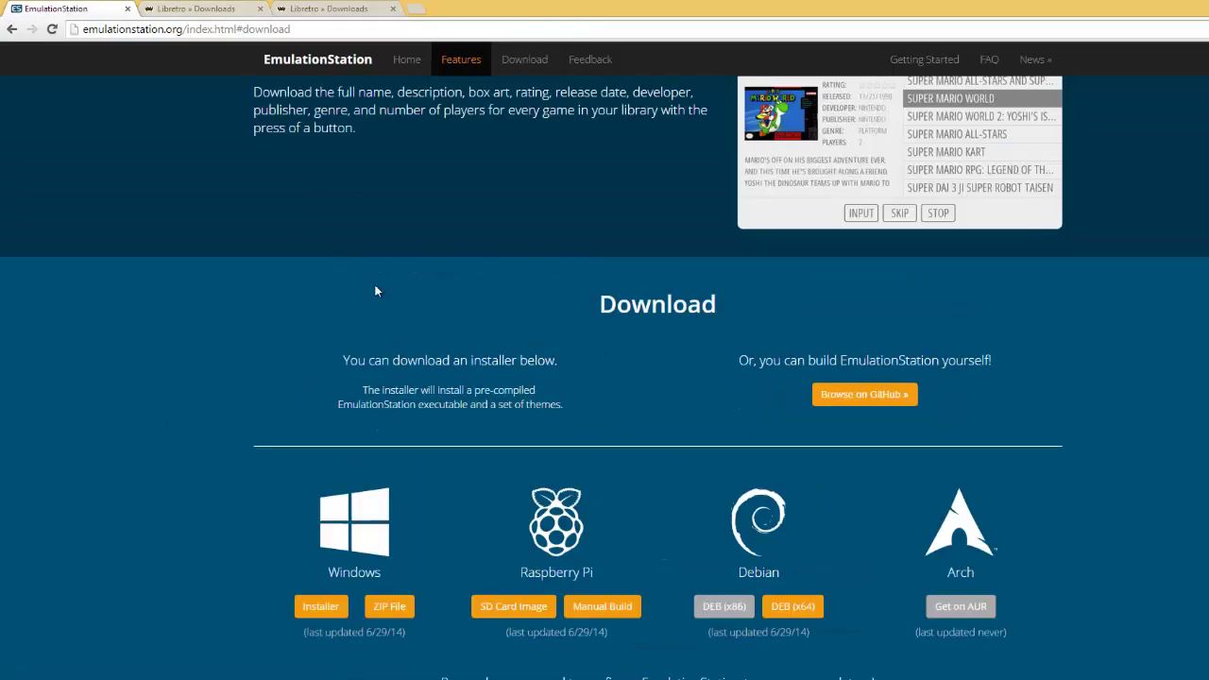
{"action": "left_click", "coordinate": [218, 9]}
{"action": "left_click", "coordinate": [67, 8]}
{"action": "scroll", "coordinate": [826, 242], "scroll_direction": "up", "scroll_amount": 5}
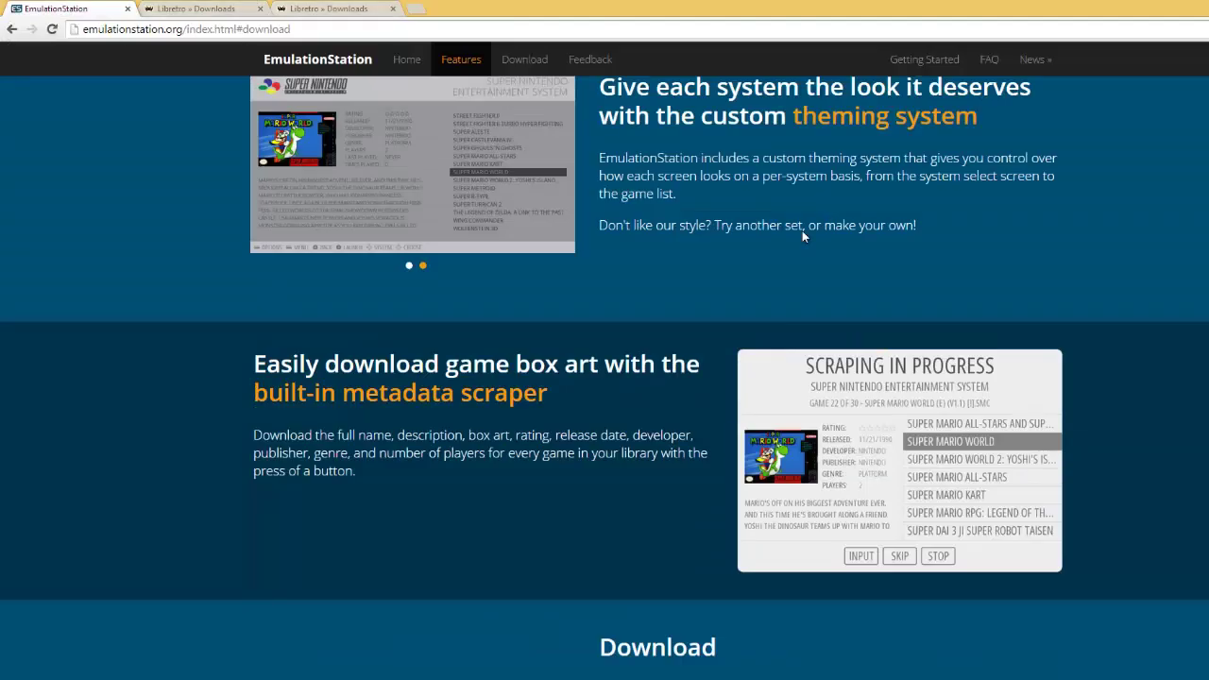
{"action": "scroll", "coordinate": [466, 200], "scroll_direction": "up", "scroll_amount": 2}
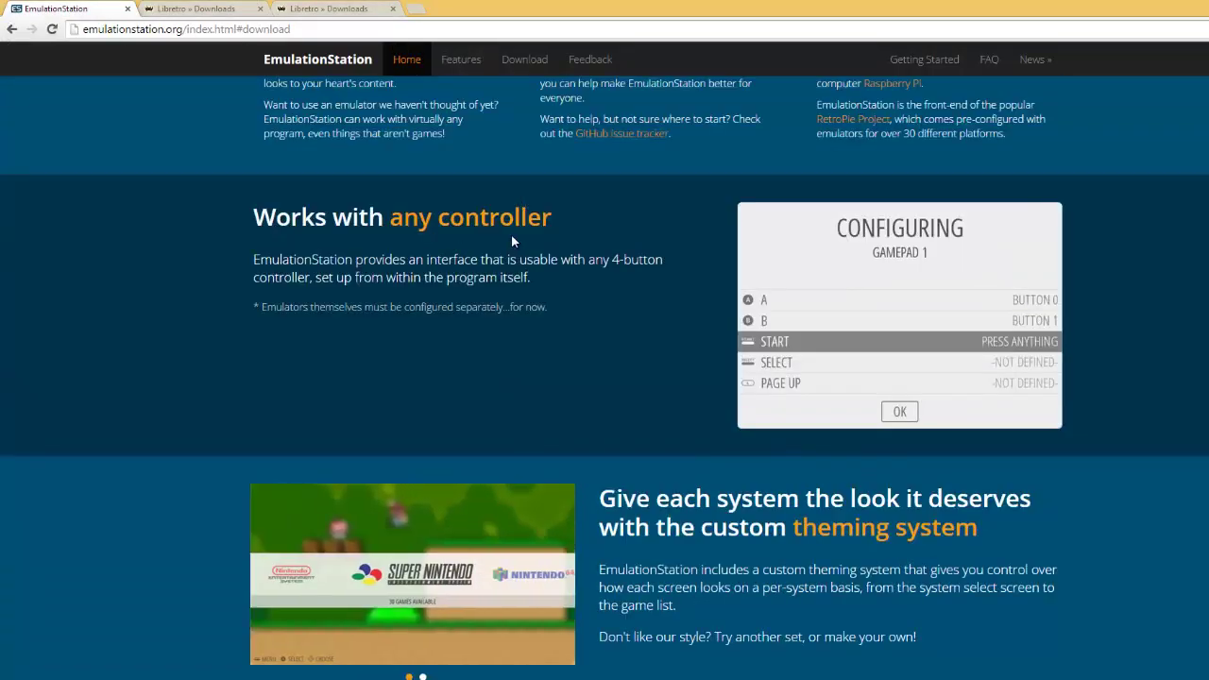
{"action": "left_click", "coordinate": [957, 66]}
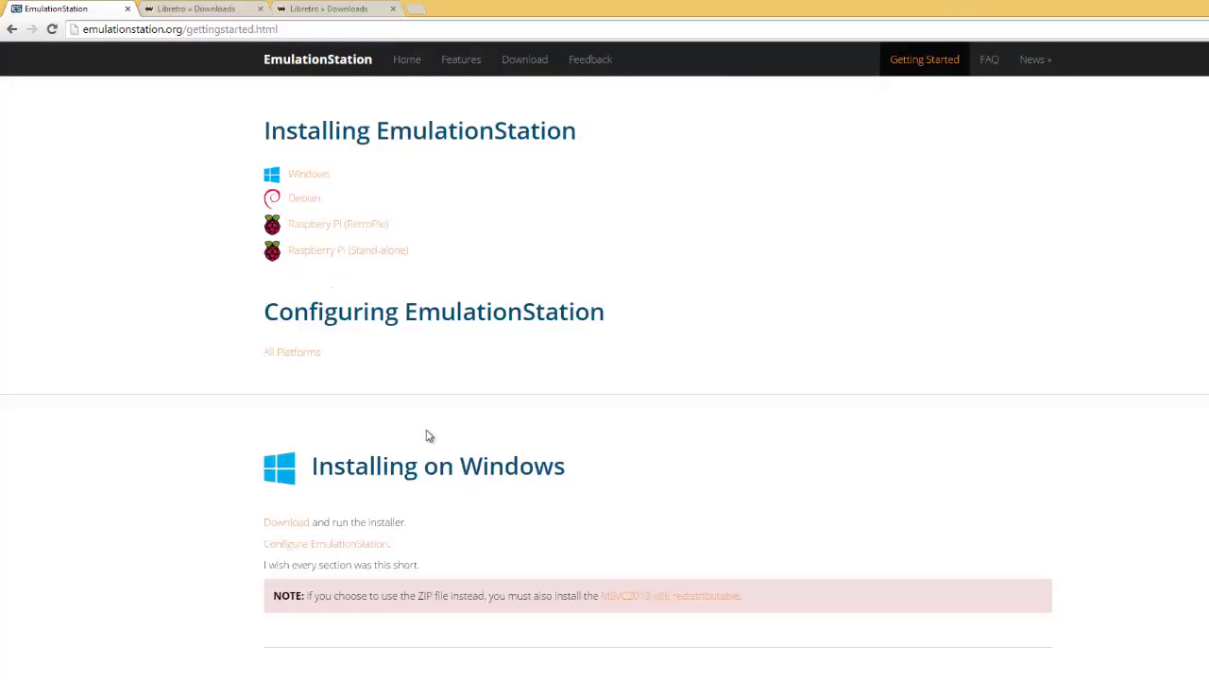
{"action": "left_click", "coordinate": [303, 353]}
Step: Examine the recommended theme names and the valid platform names in the configuration guide
{"action": "scroll", "coordinate": [933, 453], "scroll_direction": "down", "scroll_amount": 15}
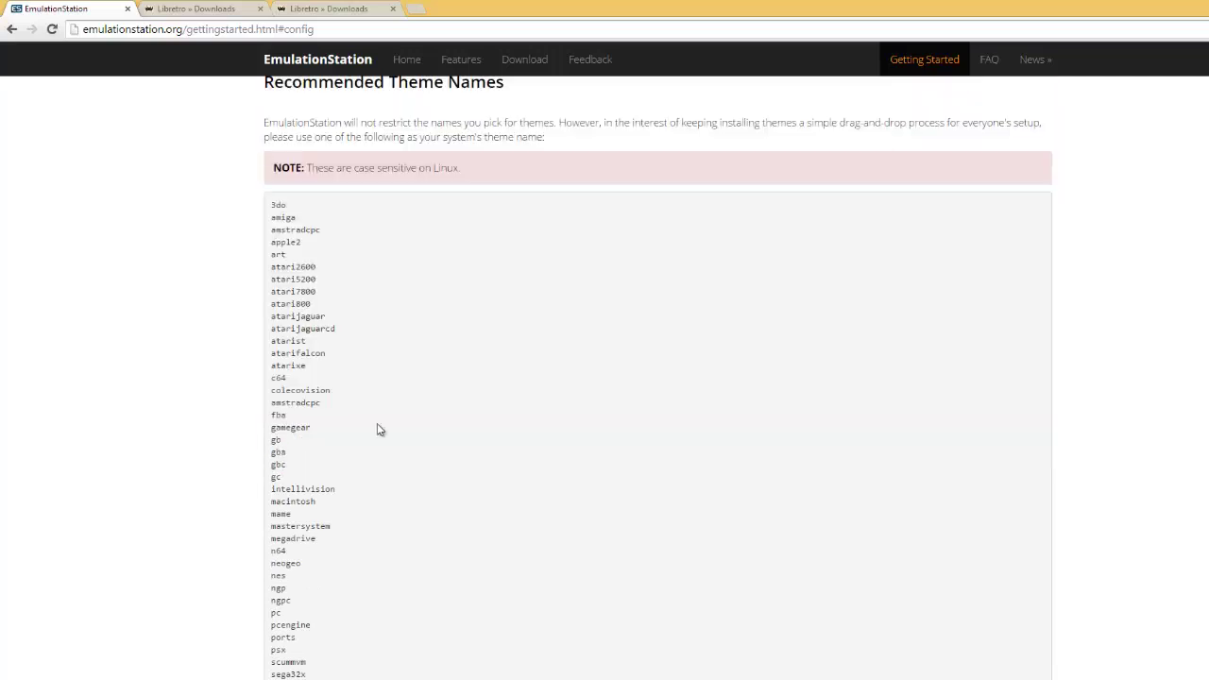
{"action": "scroll", "coordinate": [301, 281], "scroll_direction": "down", "scroll_amount": 2}
{"action": "scroll", "coordinate": [308, 226], "scroll_direction": "up", "scroll_amount": 2}
{"action": "scroll", "coordinate": [318, 336], "scroll_direction": "down", "scroll_amount": 2}
{"action": "scroll", "coordinate": [408, 270], "scroll_direction": "up", "scroll_amount": 1}
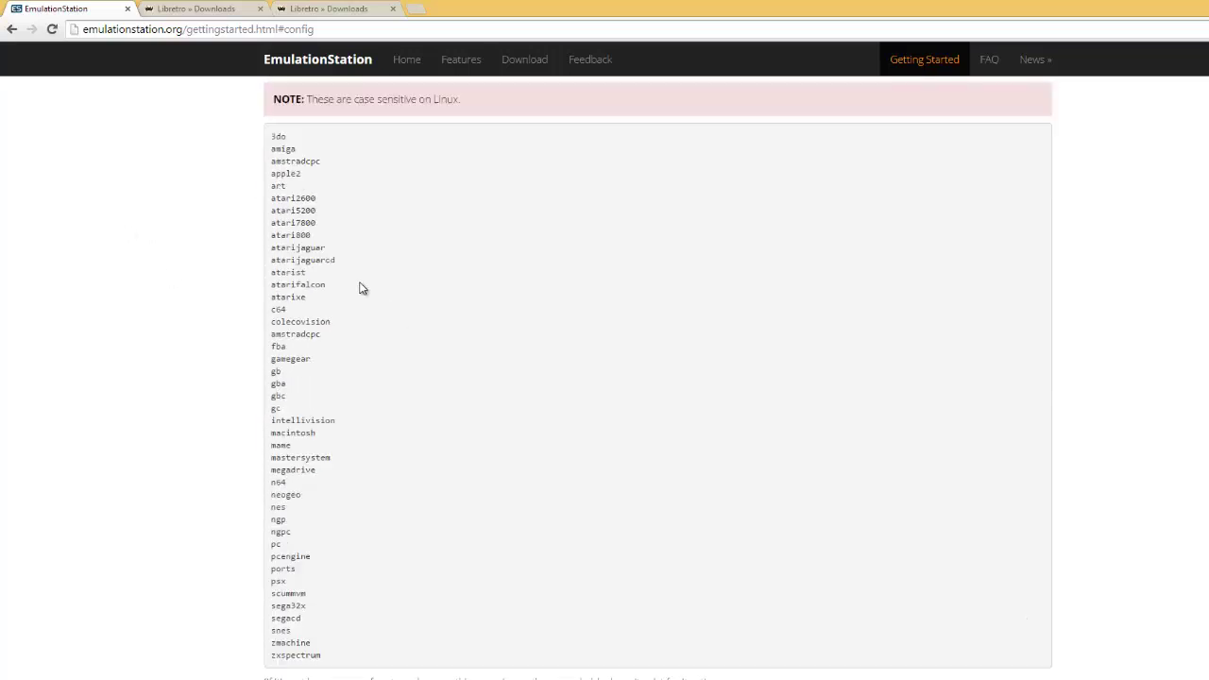
{"action": "scroll", "coordinate": [324, 443], "scroll_direction": "down", "scroll_amount": 6}
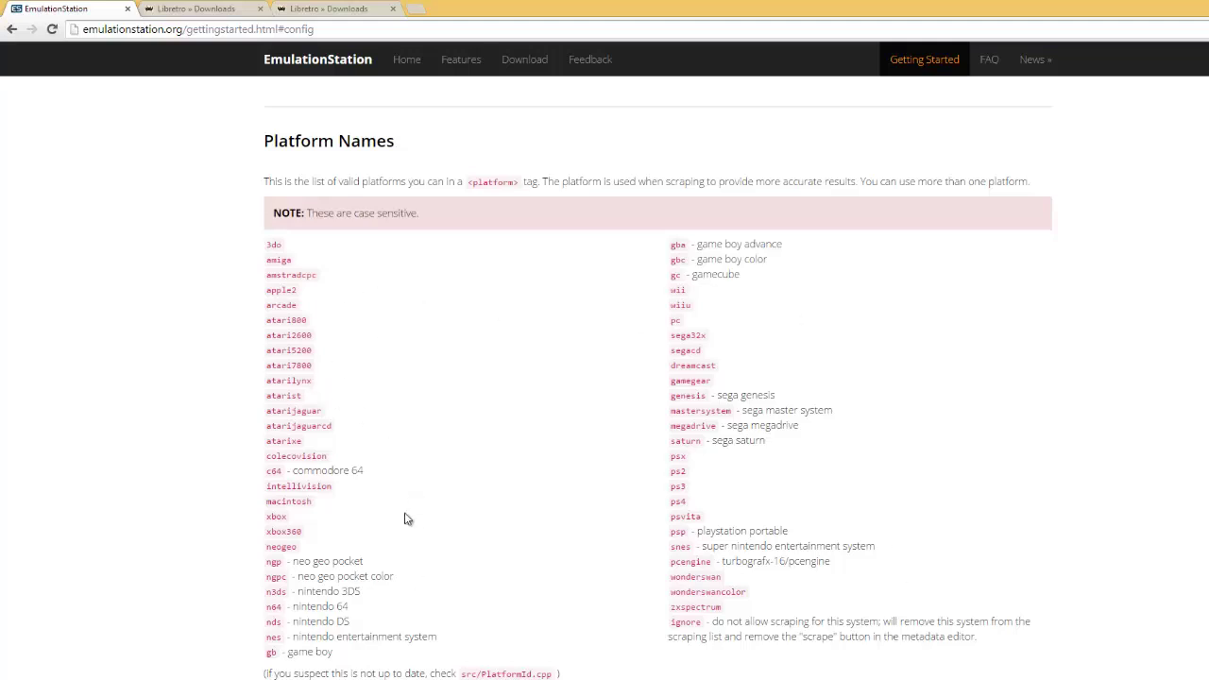
Step: Switch to File Explorer and inspect the nes and snes folders inside roms
{"action": "key", "text": "alt+Tab"}
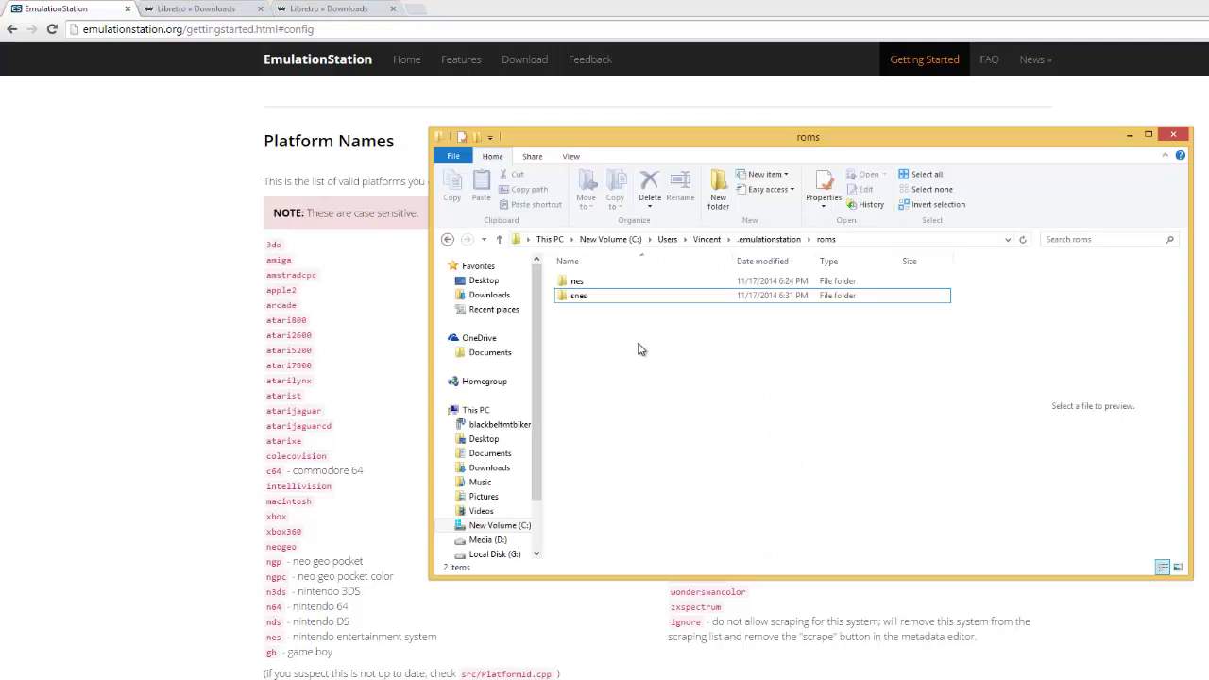
{"action": "left_click_drag", "start_coordinate": [638, 342], "coordinate": [574, 289]}
{"action": "left_click_drag", "start_coordinate": [638, 400], "coordinate": [576, 285]}
{"action": "left_click", "coordinate": [755, 355]}
{"action": "double_click", "coordinate": [578, 281]}
{"action": "left_click", "coordinate": [448, 239]}
{"action": "double_click", "coordinate": [645, 297]}
{"action": "left_click", "coordinate": [447, 239]}
{"action": "left_click", "coordinate": [447, 239]}
{"action": "left_click", "coordinate": [446, 239]}
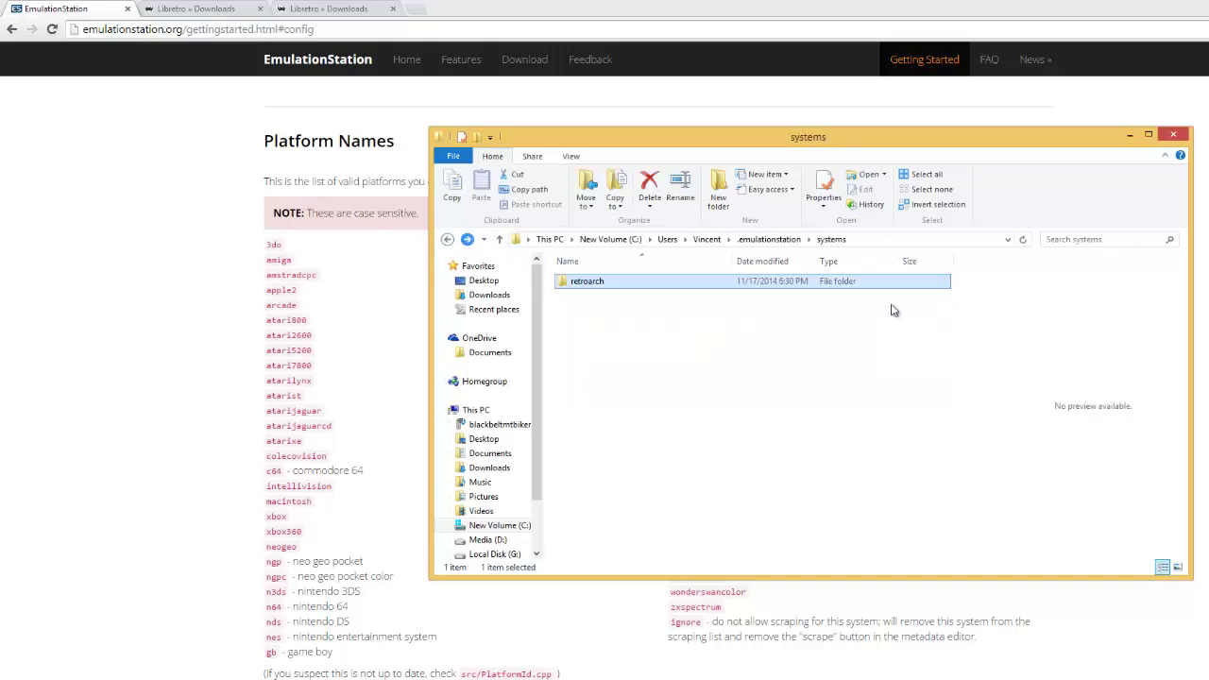
Step: Open the es_systems.cfg file from the .emulationstation folder in Notepad
{"action": "left_click", "coordinate": [794, 241]}
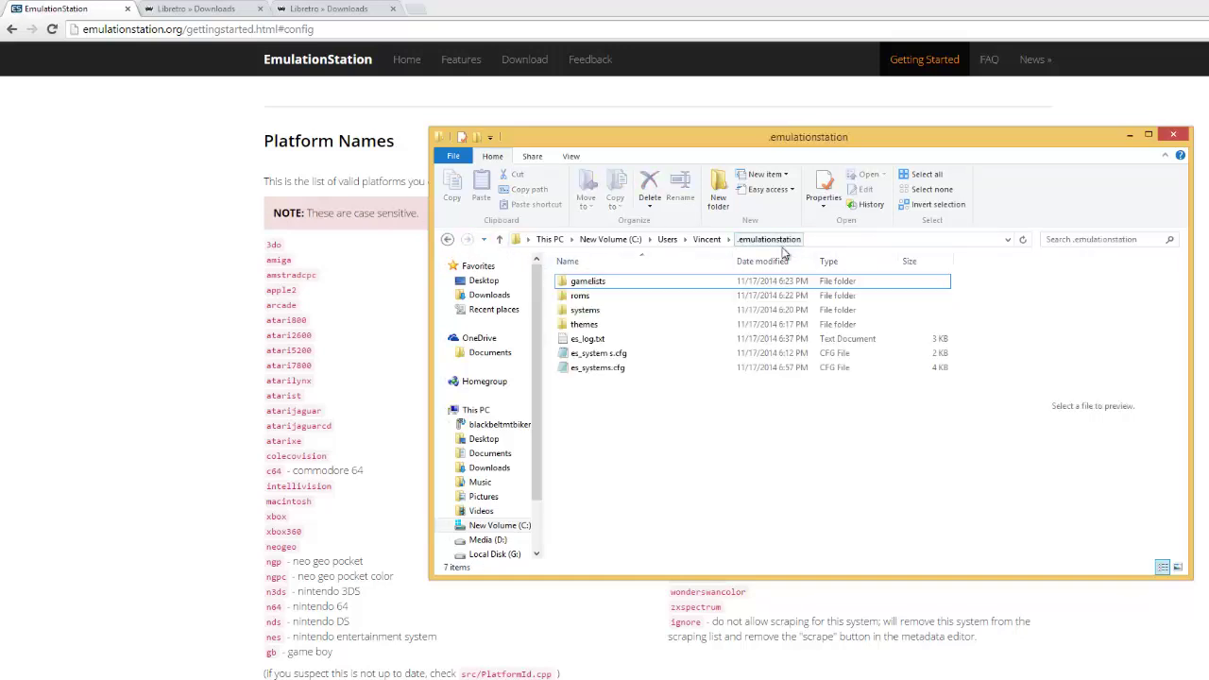
{"action": "double_click", "coordinate": [621, 367]}
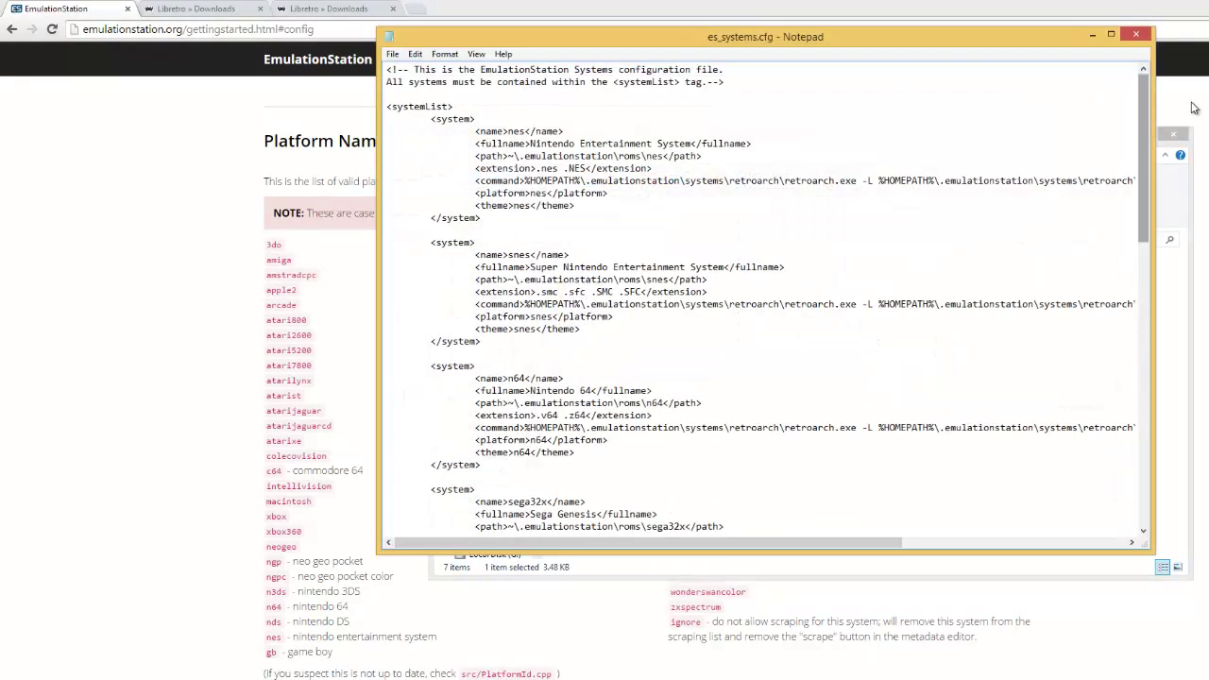
{"action": "left_click_drag", "start_coordinate": [1140, 95], "coordinate": [1114, 74]}
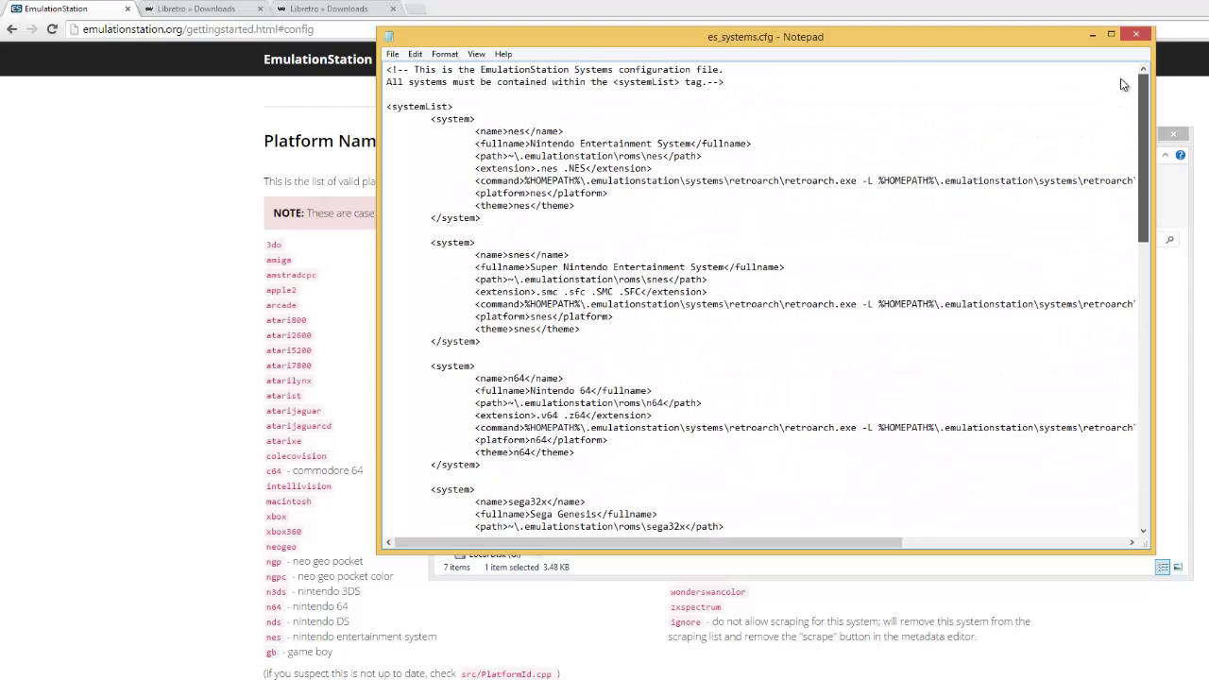
Step: Read through the system entries in es_systems.cfg, from the first console down to the last and back up
{"action": "left_click_drag", "start_coordinate": [1136, 102], "coordinate": [1168, 240]}
{"action": "scroll", "coordinate": [699, 340], "scroll_direction": "down", "scroll_amount": 6}
{"action": "left_click_drag", "start_coordinate": [840, 316], "coordinate": [902, 317]}
{"action": "scroll", "coordinate": [593, 458], "scroll_direction": "down", "scroll_amount": 3}
{"action": "left_click", "coordinate": [609, 489]}
{"action": "left_click_drag", "start_coordinate": [591, 449], "coordinate": [621, 410]}
{"action": "left_click", "coordinate": [620, 410]}
{"action": "scroll", "coordinate": [671, 370], "scroll_direction": "up", "scroll_amount": 1}
{"action": "scroll", "coordinate": [671, 370], "scroll_direction": "up", "scroll_amount": 16}
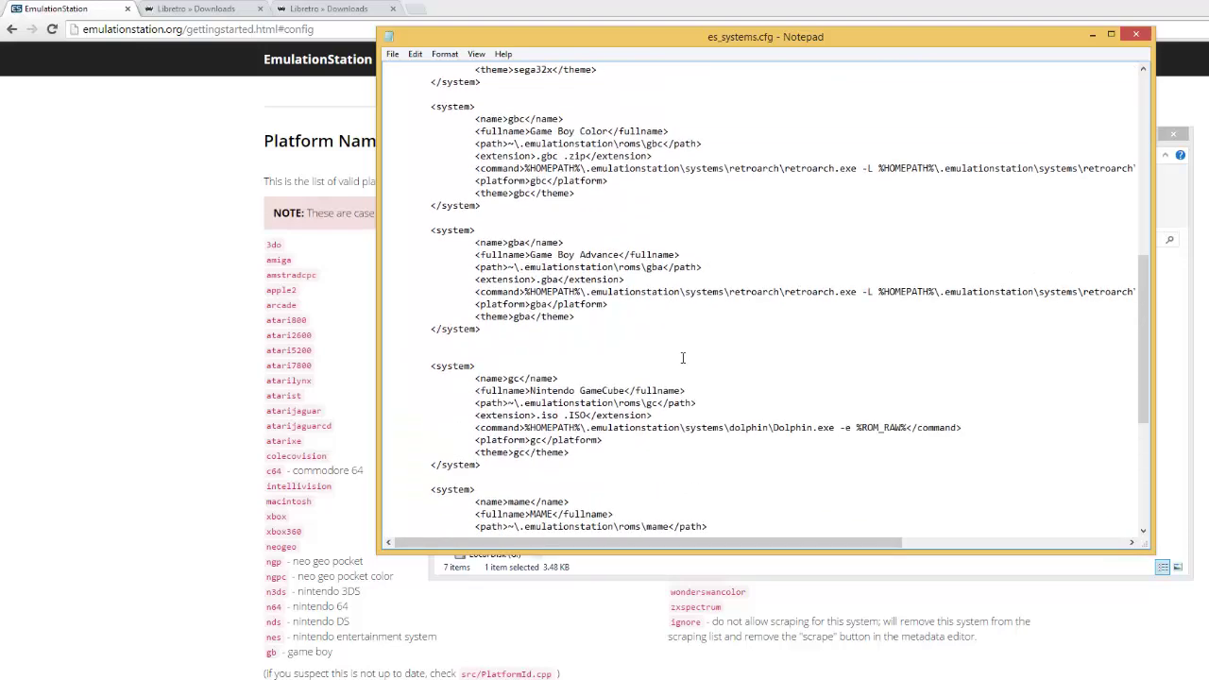
{"action": "scroll", "coordinate": [750, 314], "scroll_direction": "up", "scroll_amount": 3}
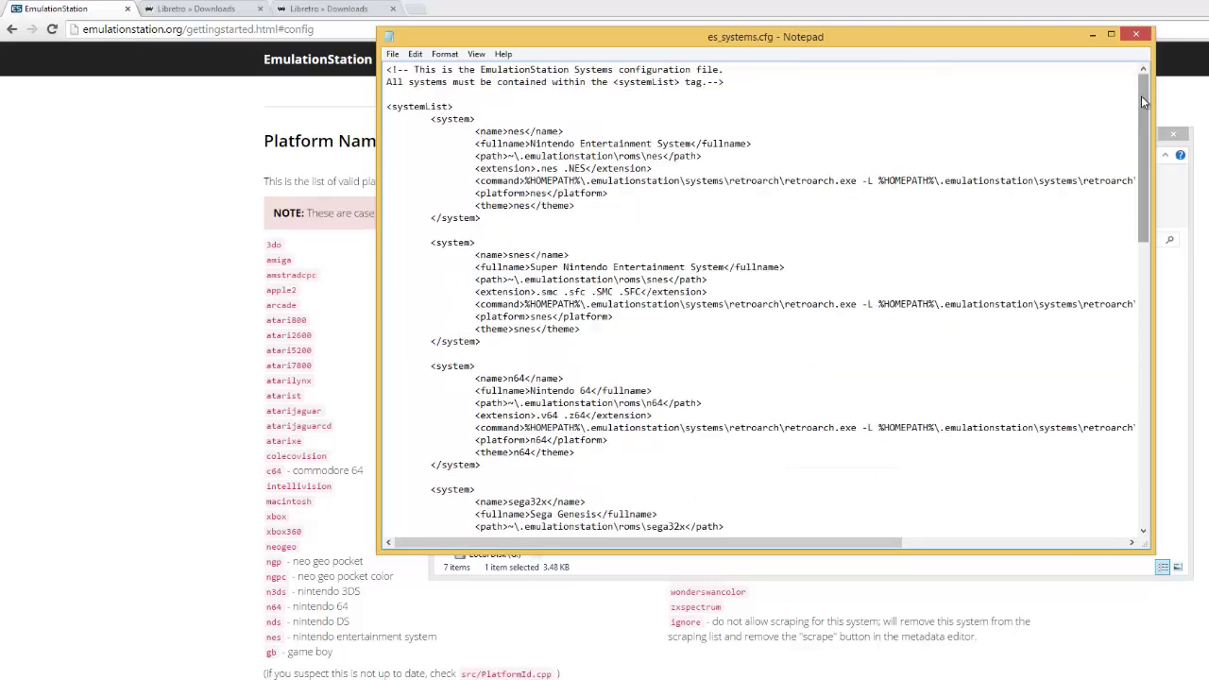
Step: Examine the name, path, extension and command lines of the nes entry in es_systems.cfg
{"action": "left_click_drag", "start_coordinate": [1141, 95], "coordinate": [1141, 96]}
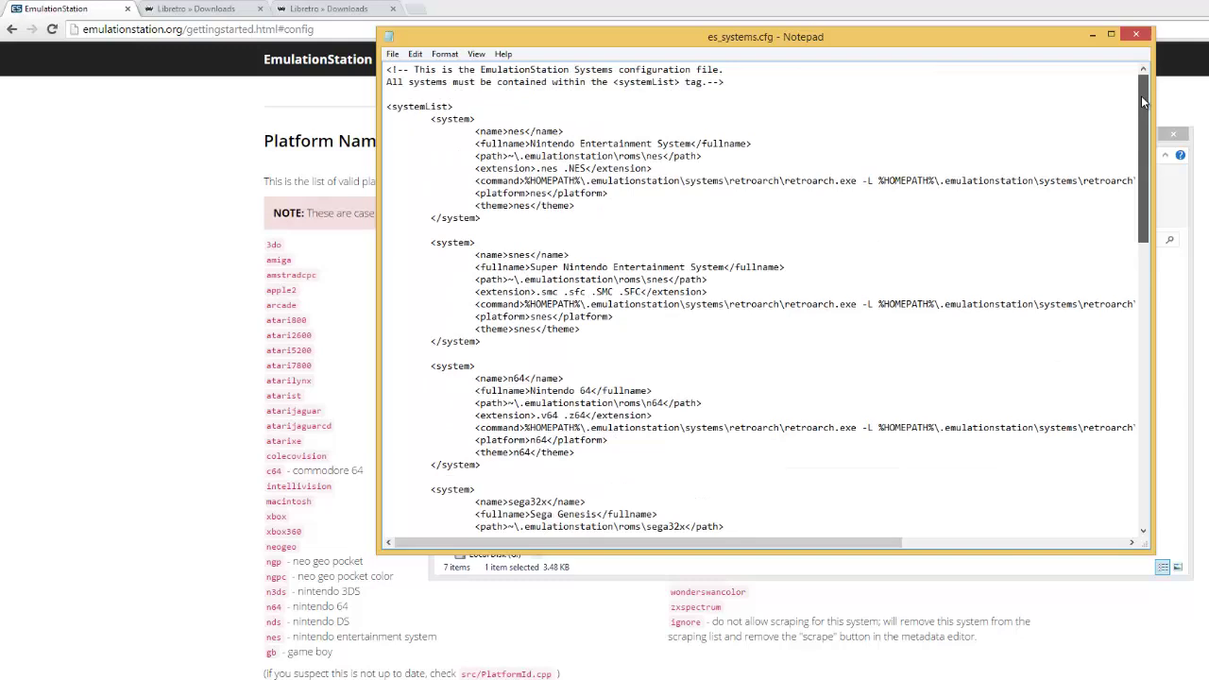
{"action": "left_click_drag", "start_coordinate": [1141, 95], "coordinate": [1141, 96]}
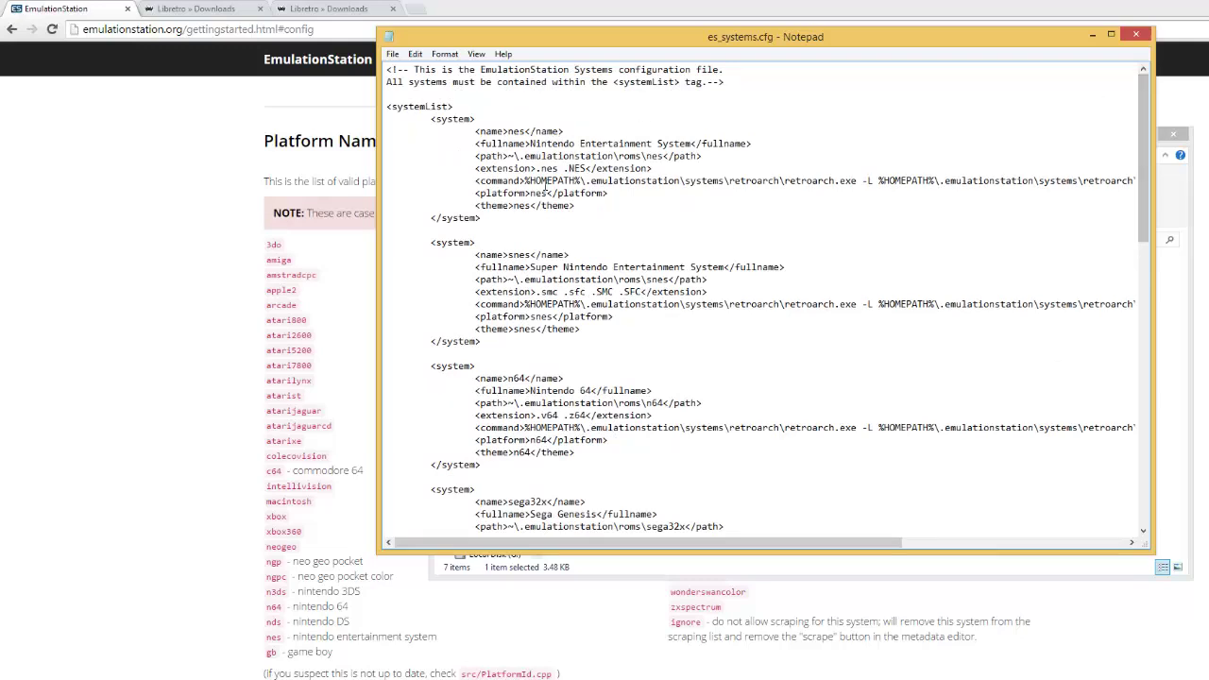
{"action": "left_click_drag", "start_coordinate": [529, 140], "coordinate": [699, 271]}
{"action": "left_click", "coordinate": [699, 270]}
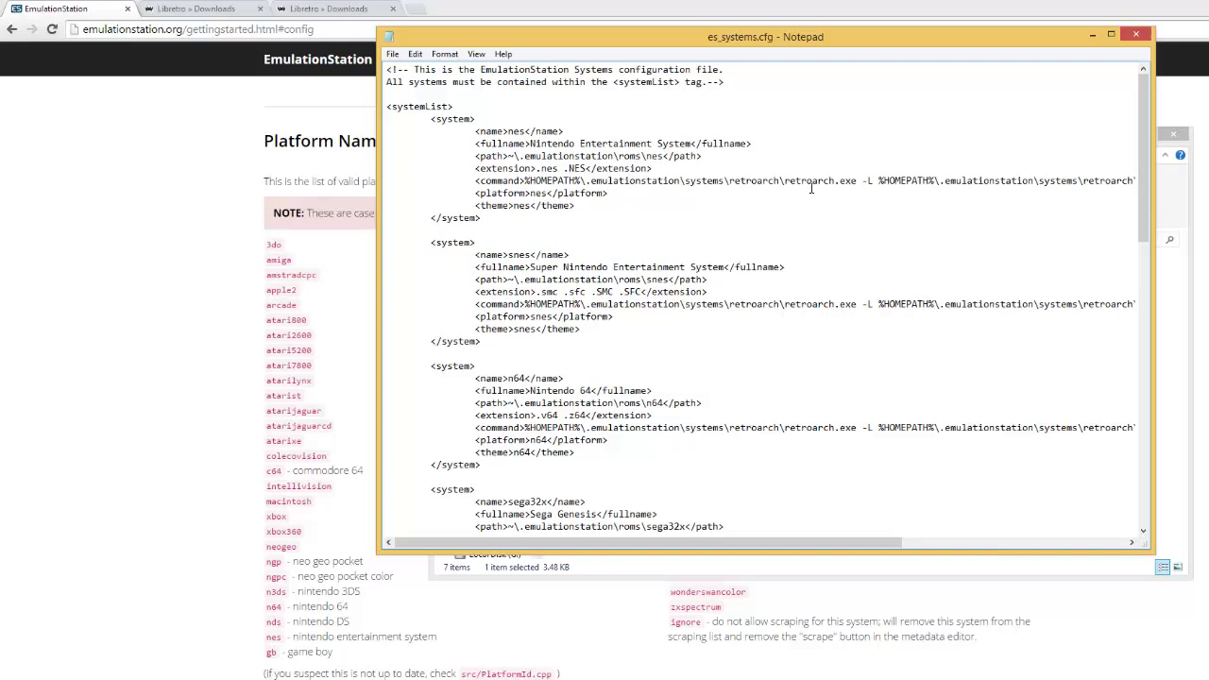
Step: Launch EmulationStation from the desktop to test Super Mario Kart, and quit back to the desktop
{"action": "left_click_drag", "start_coordinate": [1146, 154], "coordinate": [1145, 151]}
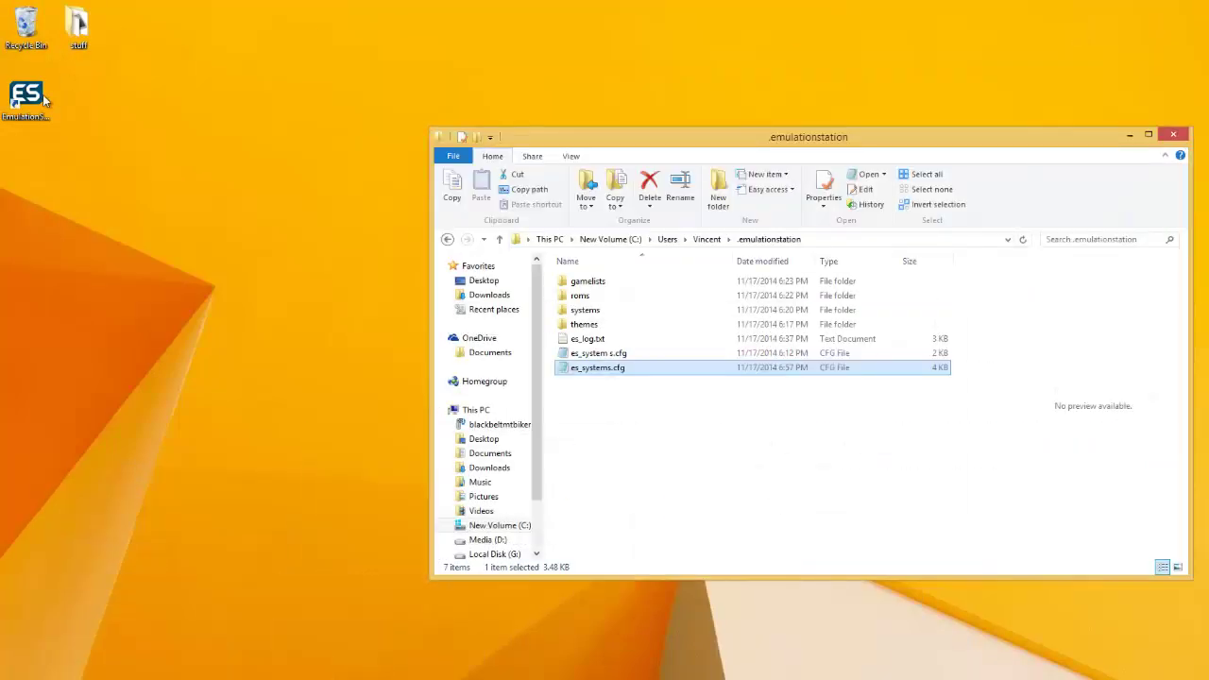
{"action": "double_click", "coordinate": [25, 96]}
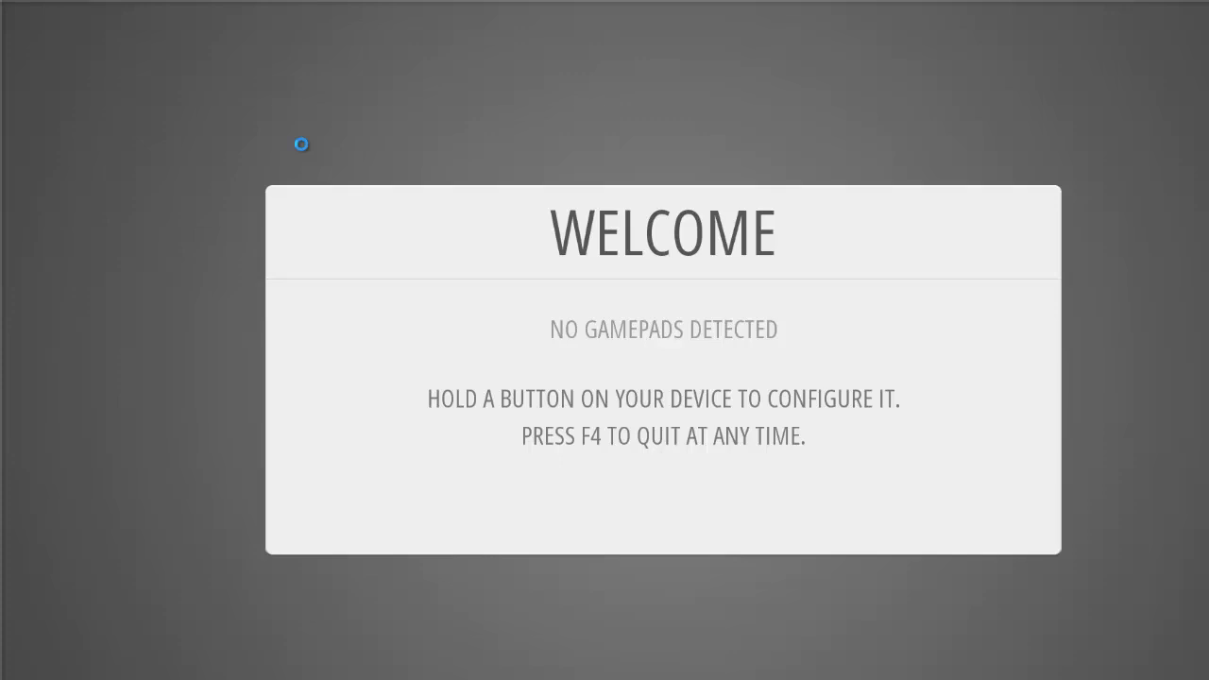
{"action": "key", "text": "F4"}
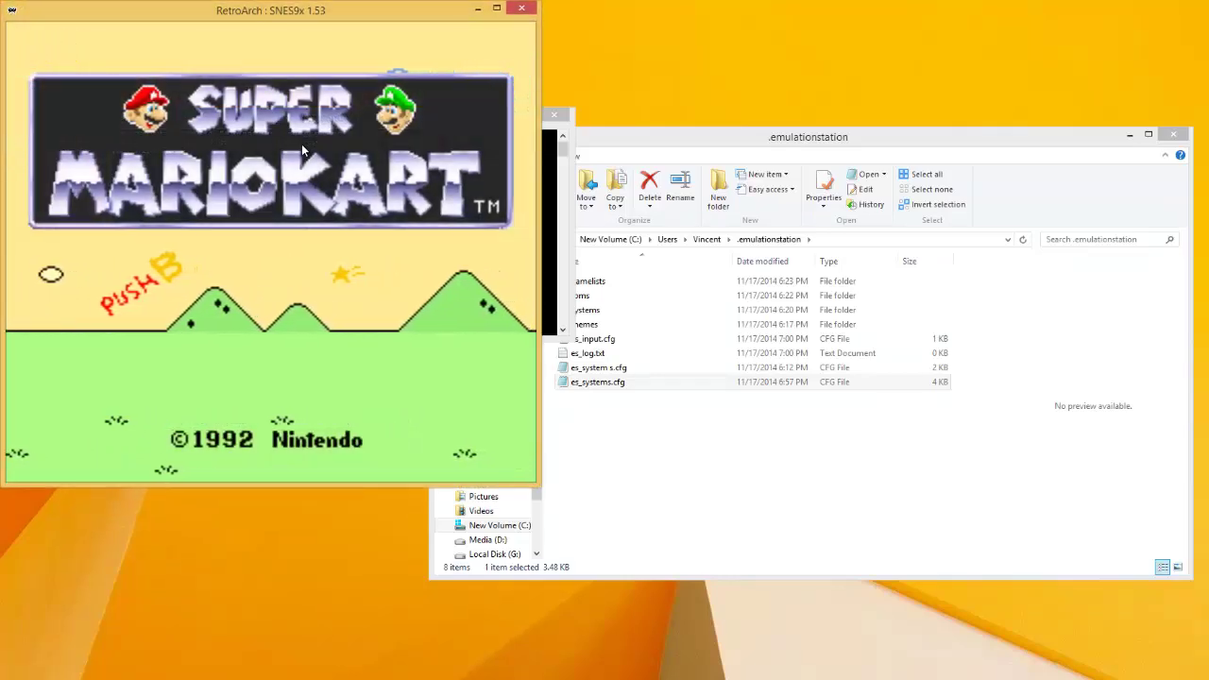
{"action": "key", "text": "Escape"}
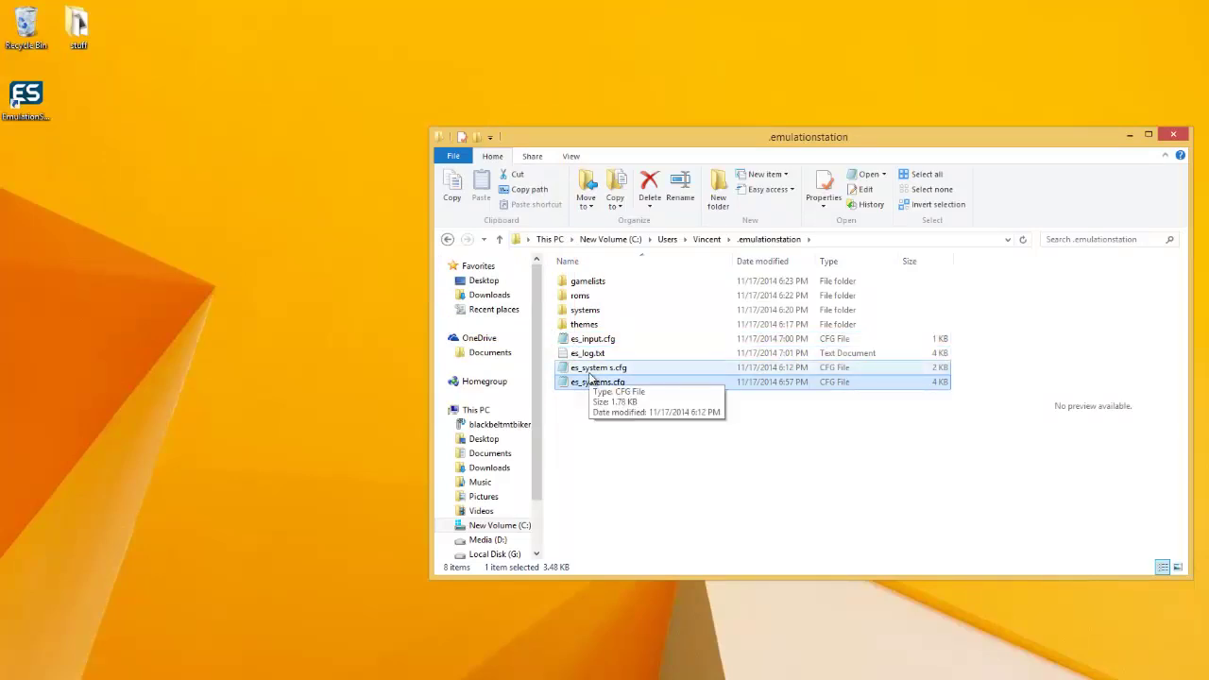
Step: Glance through the example file es_system s.cfg, close it and reopen es_systems.cfg in Notepad
{"action": "double_click", "coordinate": [667, 367]}
{"action": "scroll", "coordinate": [814, 213], "scroll_direction": "right", "scroll_amount": 2}
{"action": "scroll", "coordinate": [920, 198], "scroll_direction": "left", "scroll_amount": 2}
{"action": "left_click", "coordinate": [1146, 31]}
{"action": "double_click", "coordinate": [604, 383]}
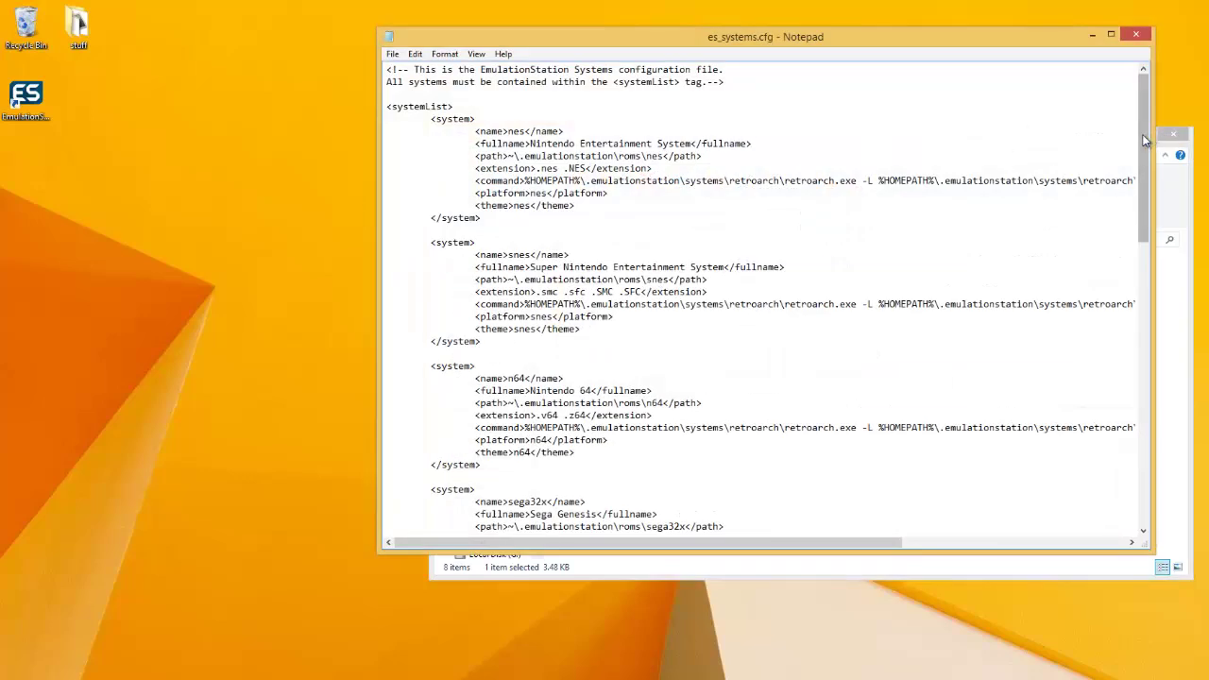
{"action": "scroll", "coordinate": [1142, 134], "scroll_direction": "down", "scroll_amount": 1}
{"action": "scroll", "coordinate": [1144, 134], "scroll_direction": "up", "scroll_amount": 1}
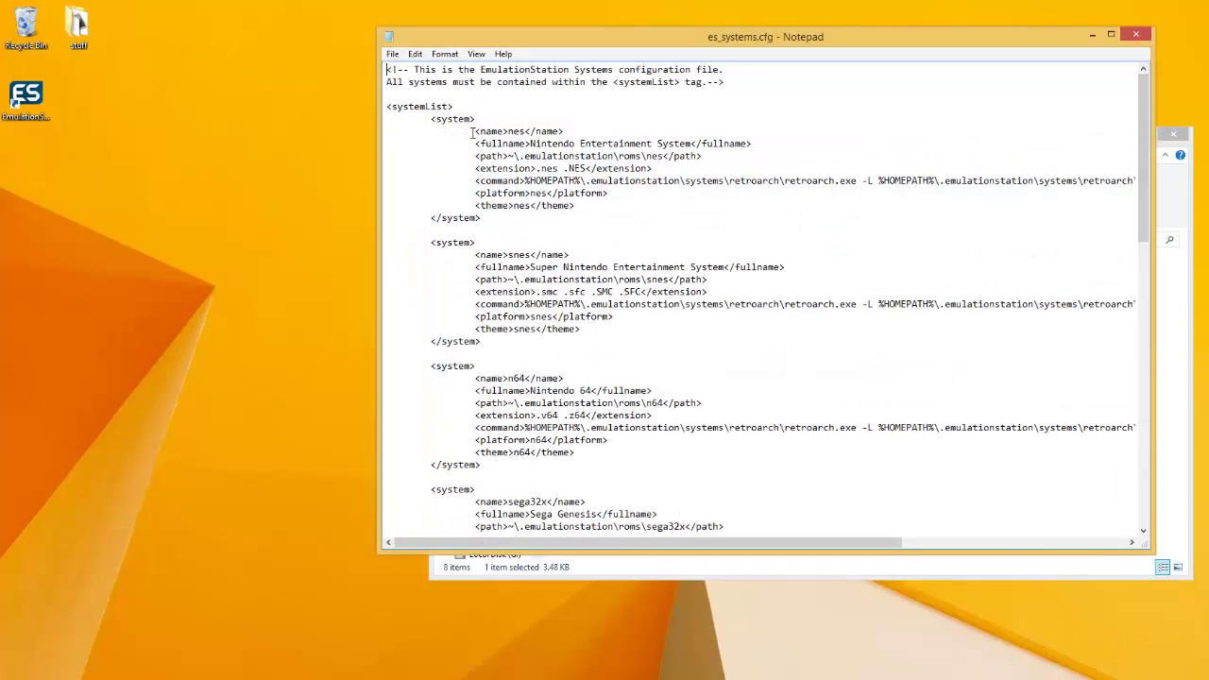
Step: Open es_system s.cfg as well and arrange both Notepad windows side by side for comparison
{"action": "left_click_drag", "start_coordinate": [474, 131], "coordinate": [548, 130]}
{"action": "left_click", "coordinate": [581, 120]}
{"action": "left_click_drag", "start_coordinate": [612, 37], "coordinate": [672, 477]}
{"action": "left_click", "coordinate": [636, 370]}
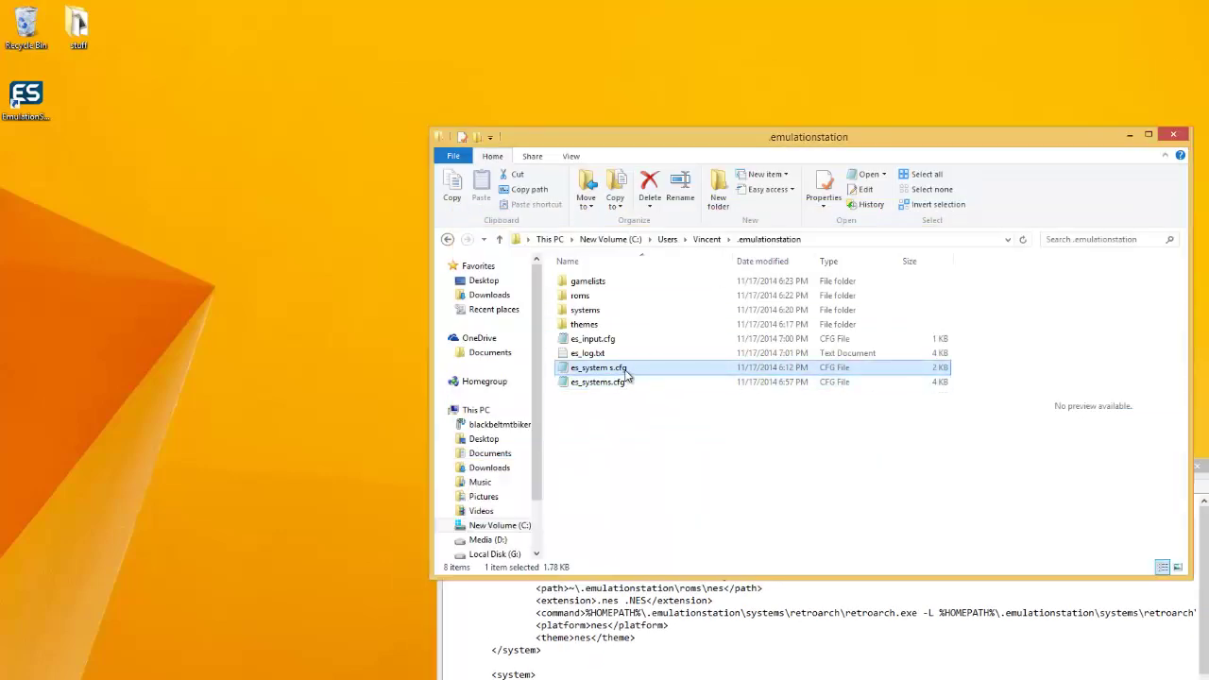
{"action": "double_click", "coordinate": [627, 369]}
{"action": "left_click_drag", "start_coordinate": [557, 42], "coordinate": [233, 52]}
{"action": "left_click", "coordinate": [903, 578]}
{"action": "left_click_drag", "start_coordinate": [893, 469], "coordinate": [1020, 57]}
{"action": "left_click", "coordinate": [442, 137]}
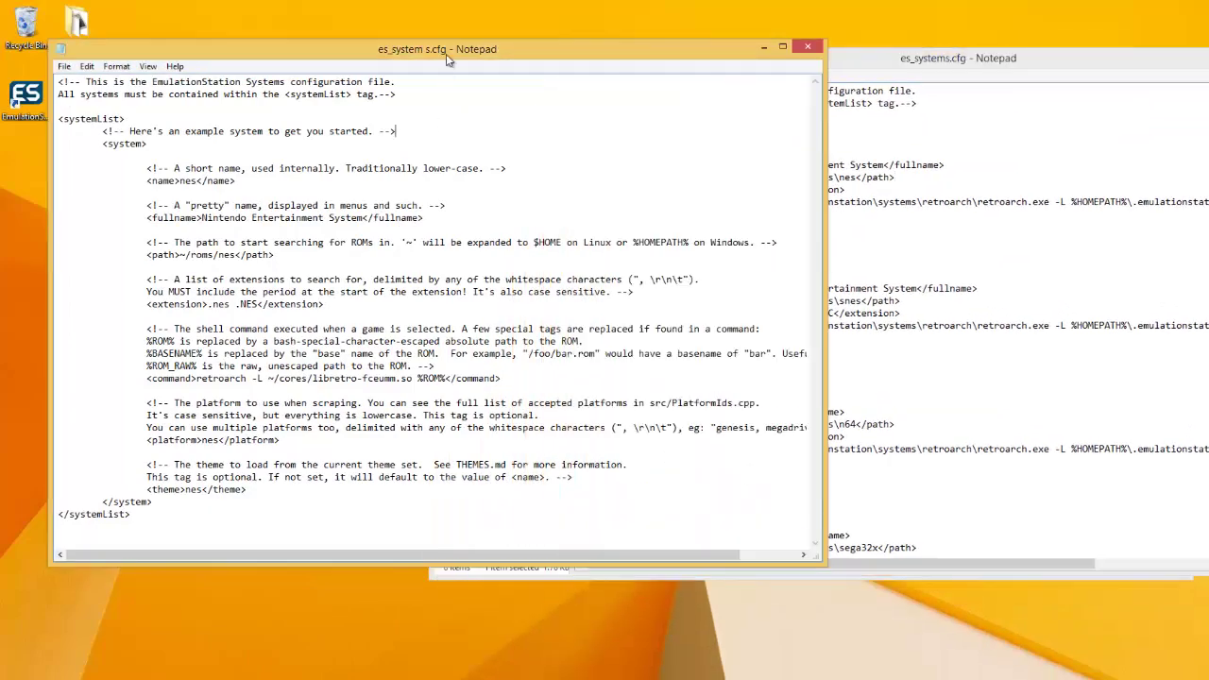
{"action": "left_click_drag", "start_coordinate": [445, 54], "coordinate": [398, 57]}
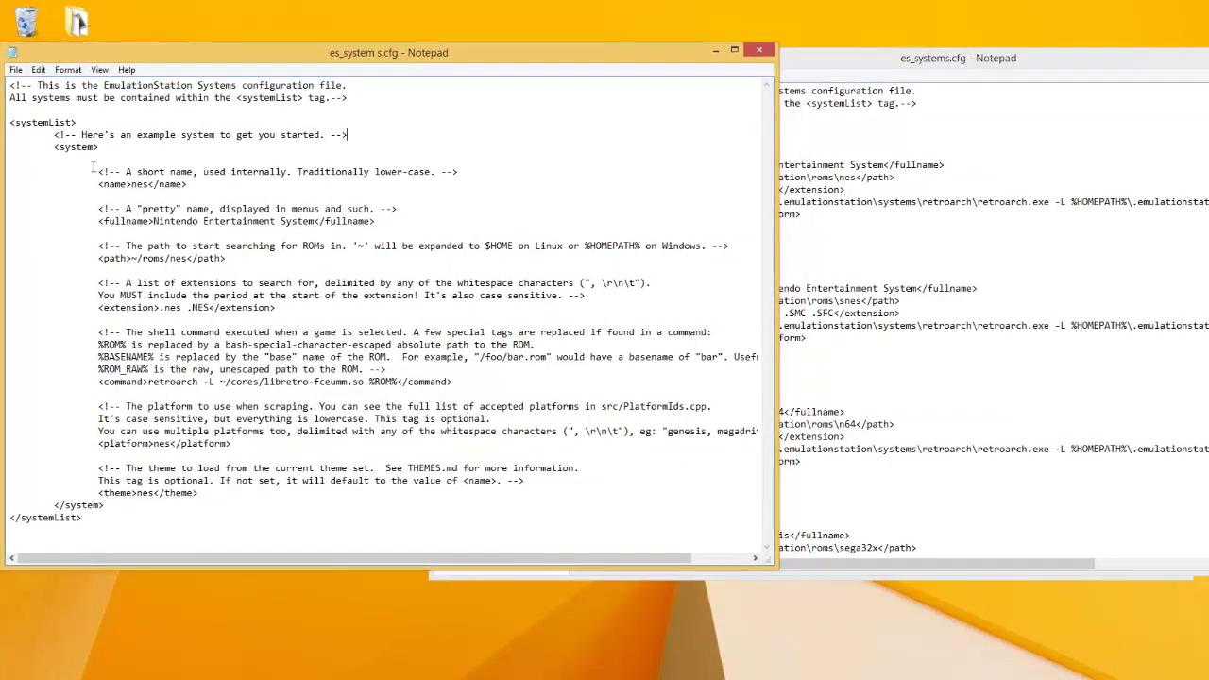
Step: Check the example's short name against the Platform Names list on the EmulationStation website and return to Notepad
{"action": "left_click", "coordinate": [299, 195]}
{"action": "left_click_drag", "start_coordinate": [133, 183], "coordinate": [139, 183]}
{"action": "left_click", "coordinate": [308, 675]}
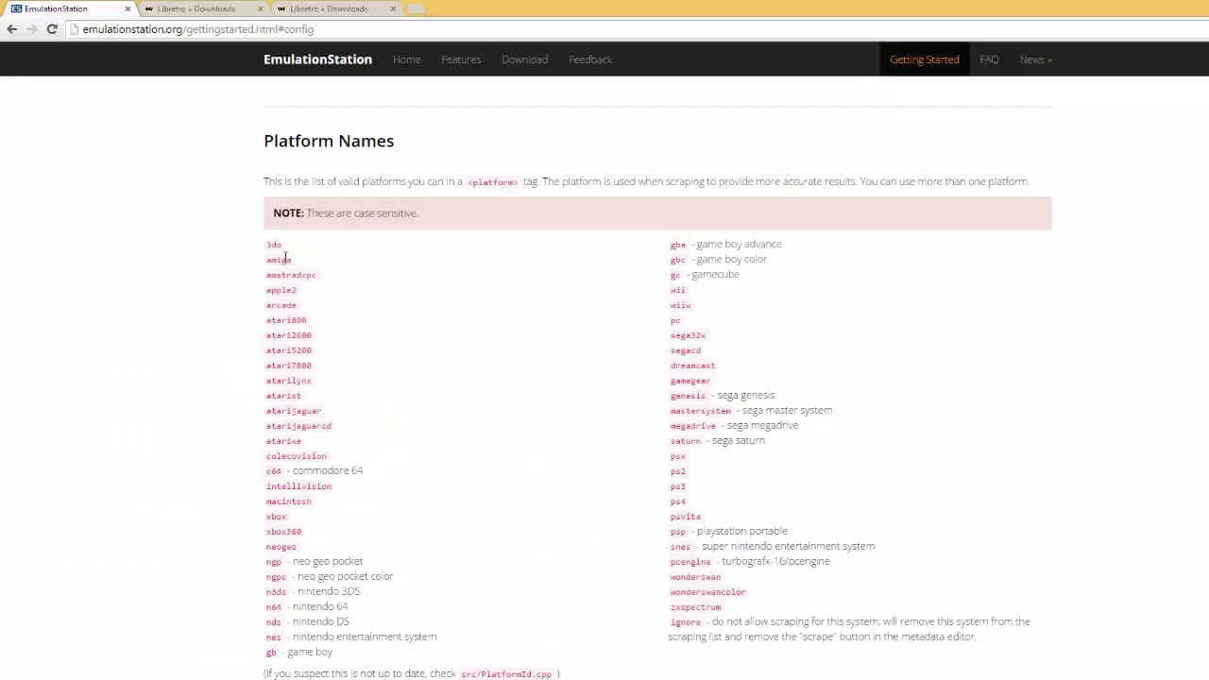
{"action": "scroll", "coordinate": [353, 167], "scroll_direction": "down", "scroll_amount": 3}
{"action": "scroll", "coordinate": [557, 250], "scroll_direction": "up", "scroll_amount": 2}
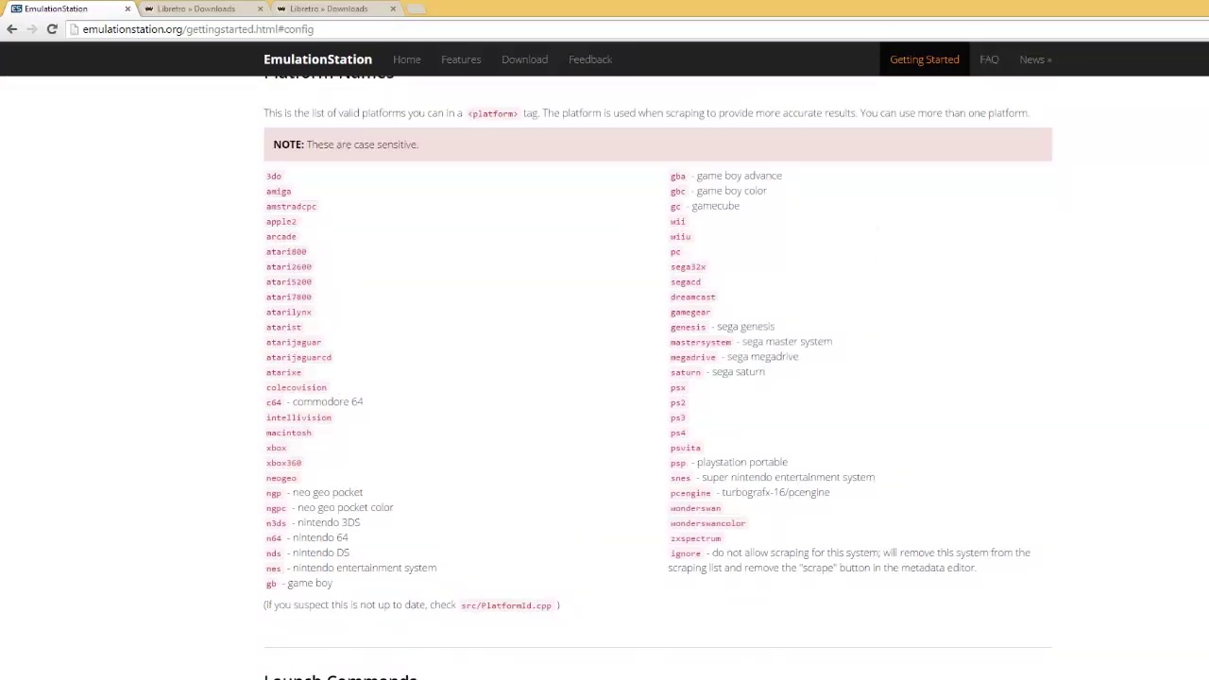
{"action": "left_click", "coordinate": [1206, 8]}
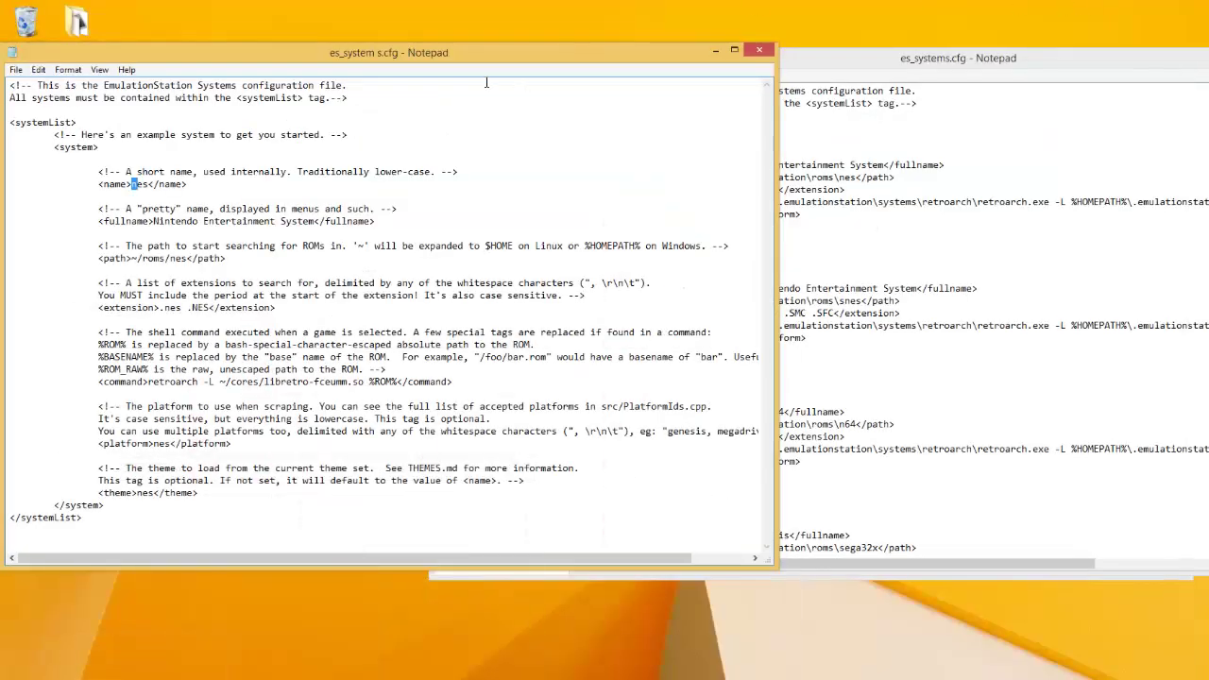
Step: Compare the name and fullname lines of the nes entry in es_systems.cfg with those in the example file
{"action": "left_click", "coordinate": [916, 195]}
{"action": "left_click", "coordinate": [721, 152]}
{"action": "left_click_drag", "start_coordinate": [181, 222], "coordinate": [198, 223]}
{"action": "left_click", "coordinate": [776, 159]}
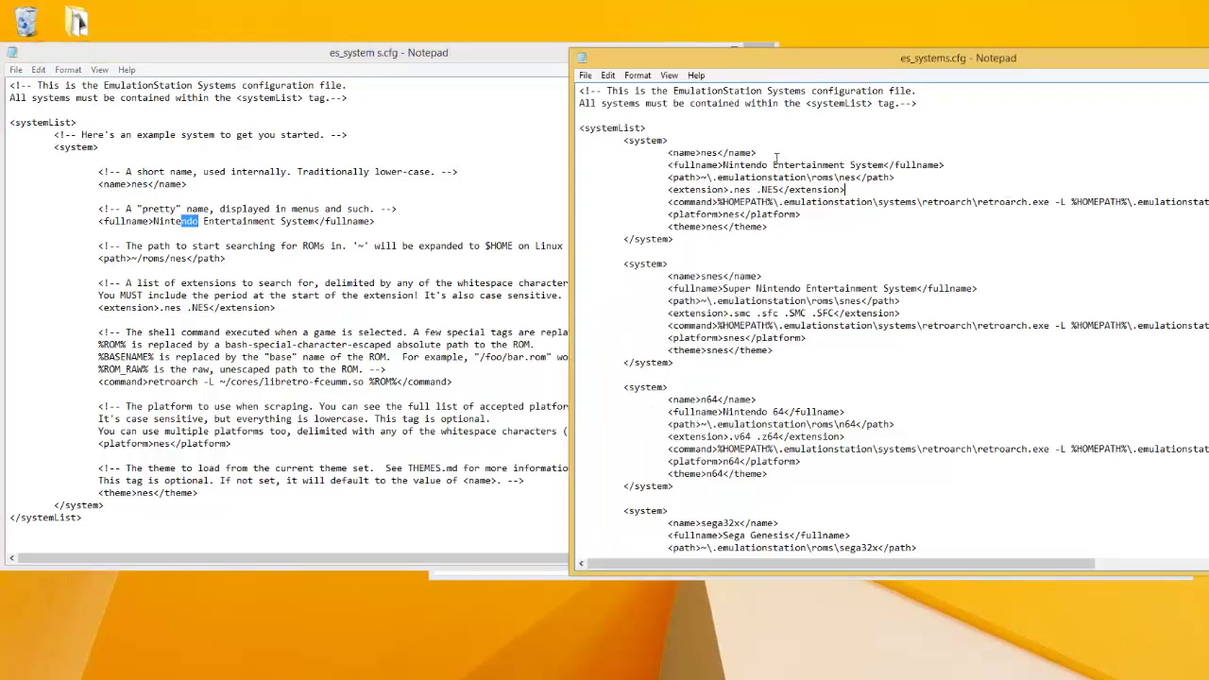
{"action": "left_click", "coordinate": [723, 165]}
{"action": "left_click_drag", "start_coordinate": [723, 164], "coordinate": [802, 164]}
{"action": "left_click", "coordinate": [802, 164]}
Step: Examine the ROM path of the nes entry and the %HOMEPATH% variable in its command line
{"action": "left_click_drag", "start_coordinate": [700, 178], "coordinate": [857, 179]}
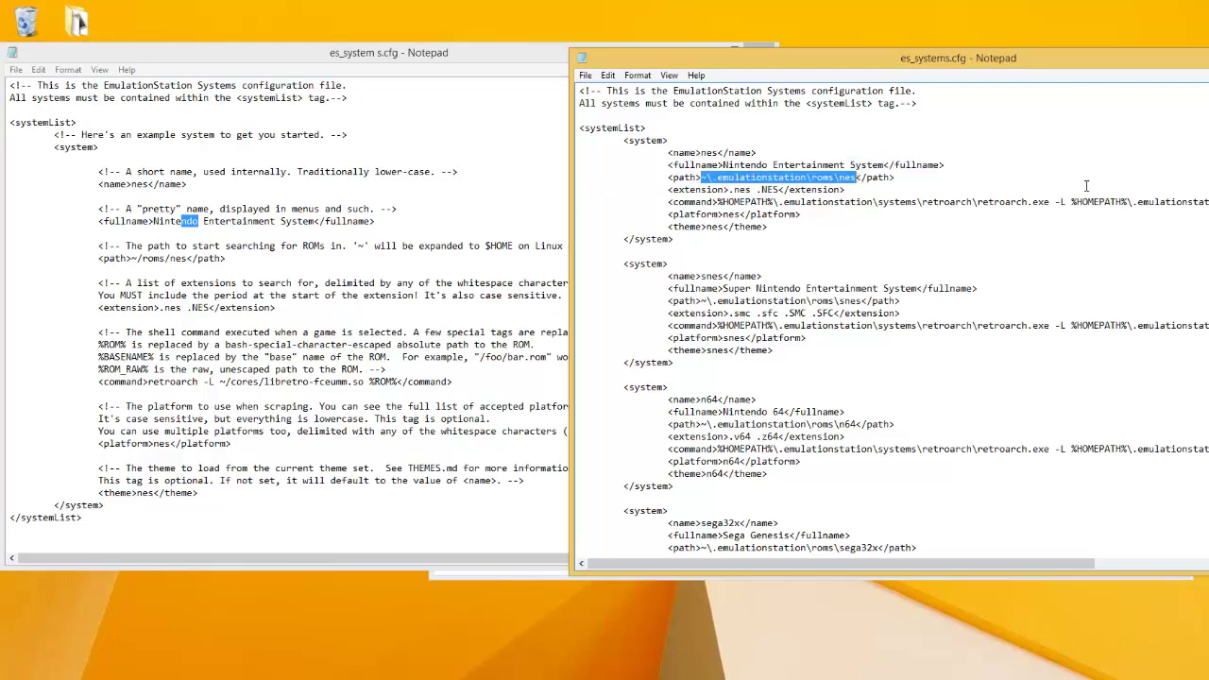
{"action": "left_click", "coordinate": [767, 178]}
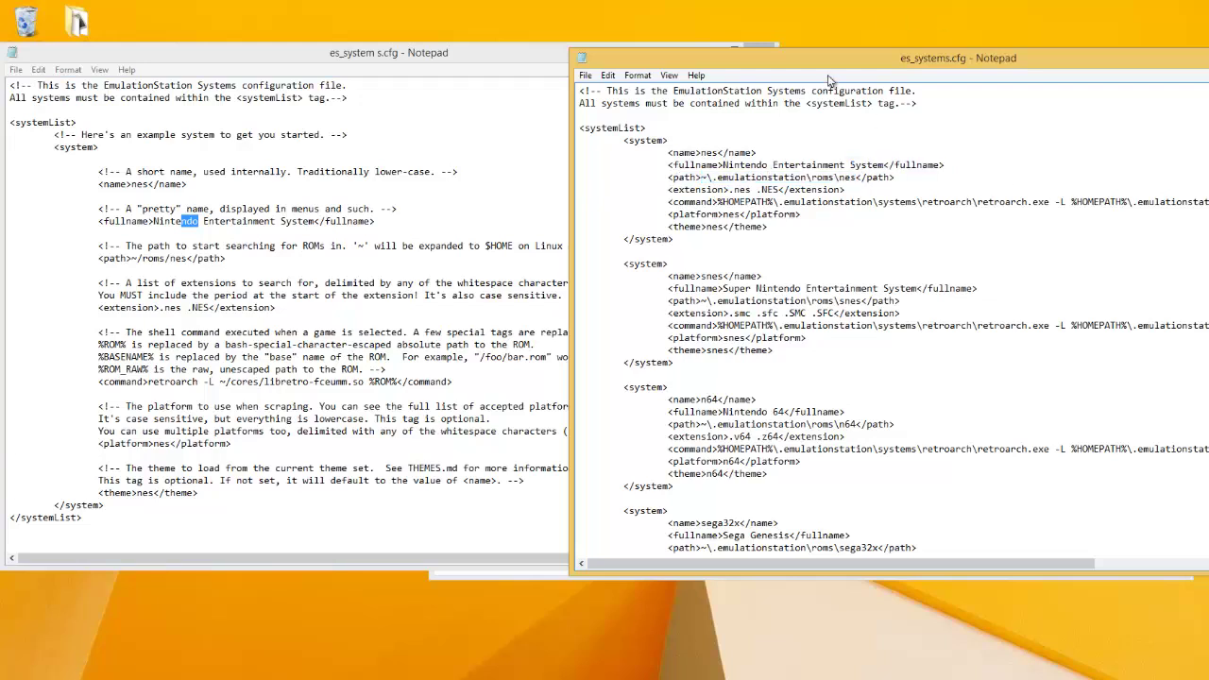
{"action": "left_click_drag", "start_coordinate": [702, 179], "coordinate": [856, 178]}
{"action": "left_click", "coordinate": [928, 177]}
{"action": "left_click_drag", "start_coordinate": [709, 178], "coordinate": [702, 177]}
{"action": "left_click_drag", "start_coordinate": [718, 201], "coordinate": [771, 202]}
{"action": "left_click_drag", "start_coordinate": [699, 178], "coordinate": [731, 178]}
Step: Try C;\Users\Name in place of the tilde in the nes path, and restore the ~
{"action": "left_click", "coordinate": [717, 178]}
{"action": "key", "text": "BackSpace"}
{"action": "type", "text": "C;\\Users"}
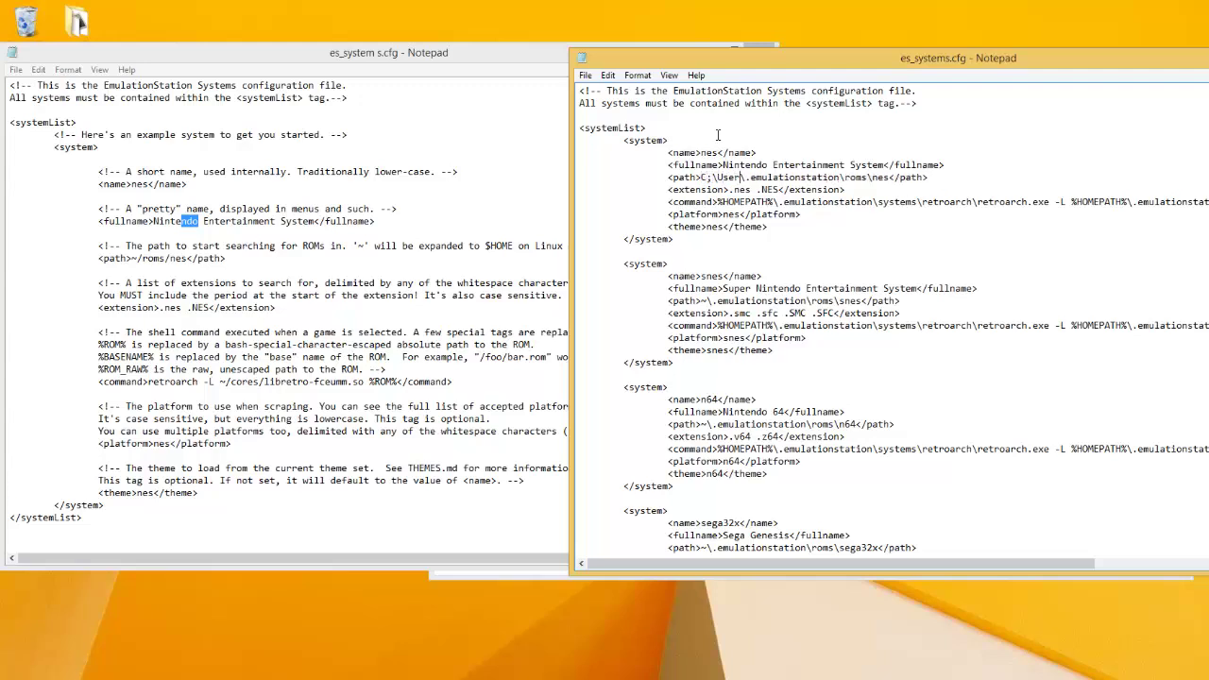
{"action": "key", "text": "BackSpace"}
{"action": "key", "text": "BackSpace"}
{"action": "key", "text": "BackSpace"}
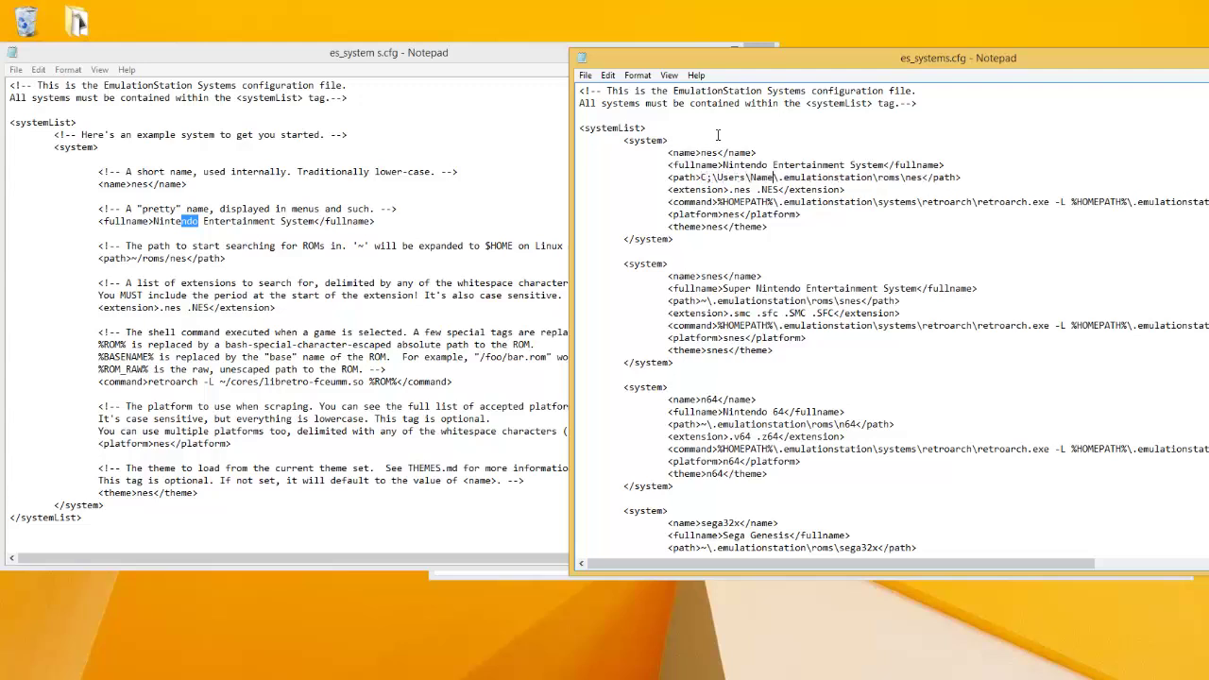
{"action": "key", "text": "BackSpace"}
{"action": "key", "text": "BackSpace"}
{"action": "key", "text": "BackSpace"}
{"action": "key", "text": "BackSpace"}
{"action": "key", "text": "BackSpace"}
{"action": "type", "text": "~"}
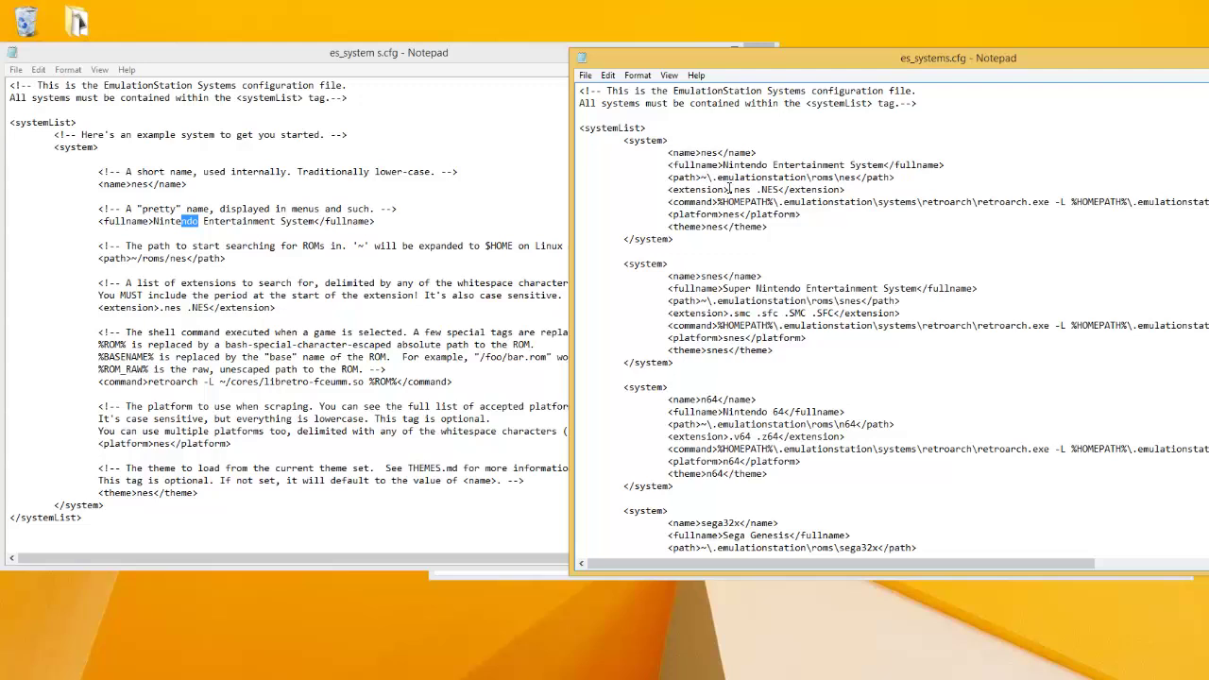
Step: Examine the file extensions listed for the nes and n64 entries
{"action": "left_click_drag", "start_coordinate": [729, 190], "coordinate": [776, 191]}
{"action": "left_click", "coordinate": [861, 178]}
{"action": "left_click_drag", "start_coordinate": [774, 190], "coordinate": [746, 190]}
{"action": "left_click_drag", "start_coordinate": [734, 435], "coordinate": [762, 437]}
{"action": "left_click", "coordinate": [912, 209]}
{"action": "left_click", "coordinate": [909, 192]}
Step: Copy %HOMEPATH% from the nes command, open that location in File Explorer and check its .emulationstation folder
{"action": "left_click_drag", "start_coordinate": [717, 201], "coordinate": [776, 202]}
{"action": "left_click_drag", "start_coordinate": [776, 203], "coordinate": [717, 203]}
{"action": "key", "text": "ctrl+c"}
{"action": "left_click", "coordinate": [500, 574]}
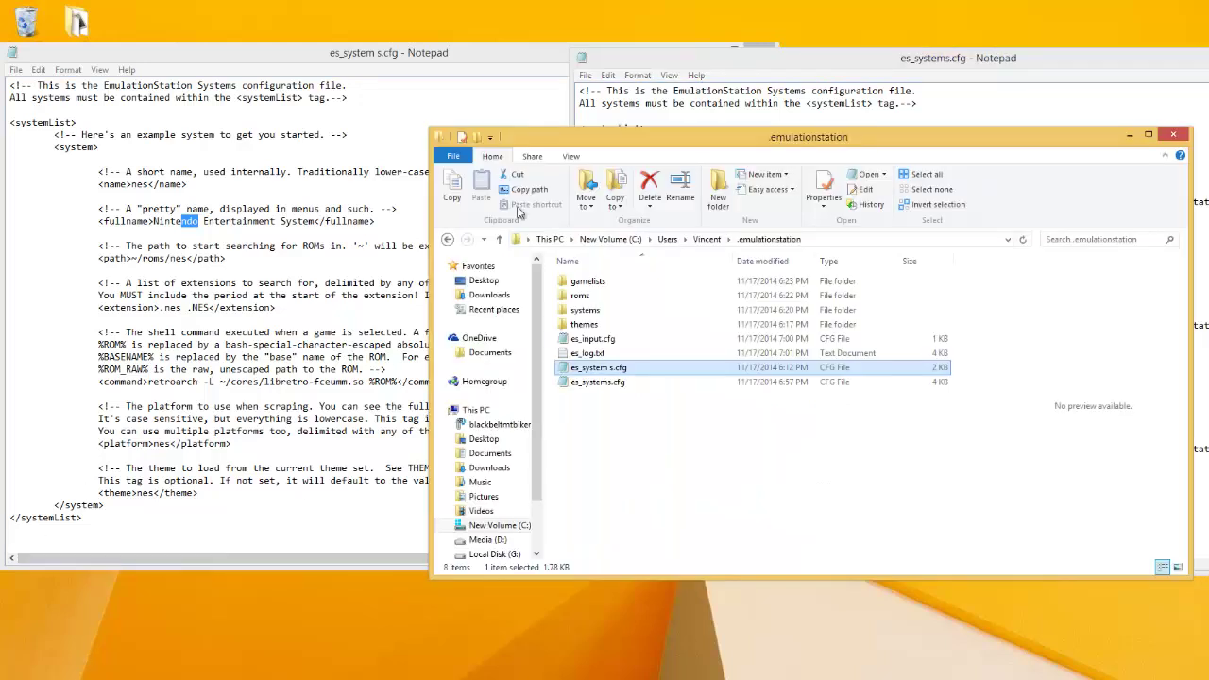
{"action": "left_click", "coordinate": [840, 236]}
{"action": "key", "text": "ctrl+v"}
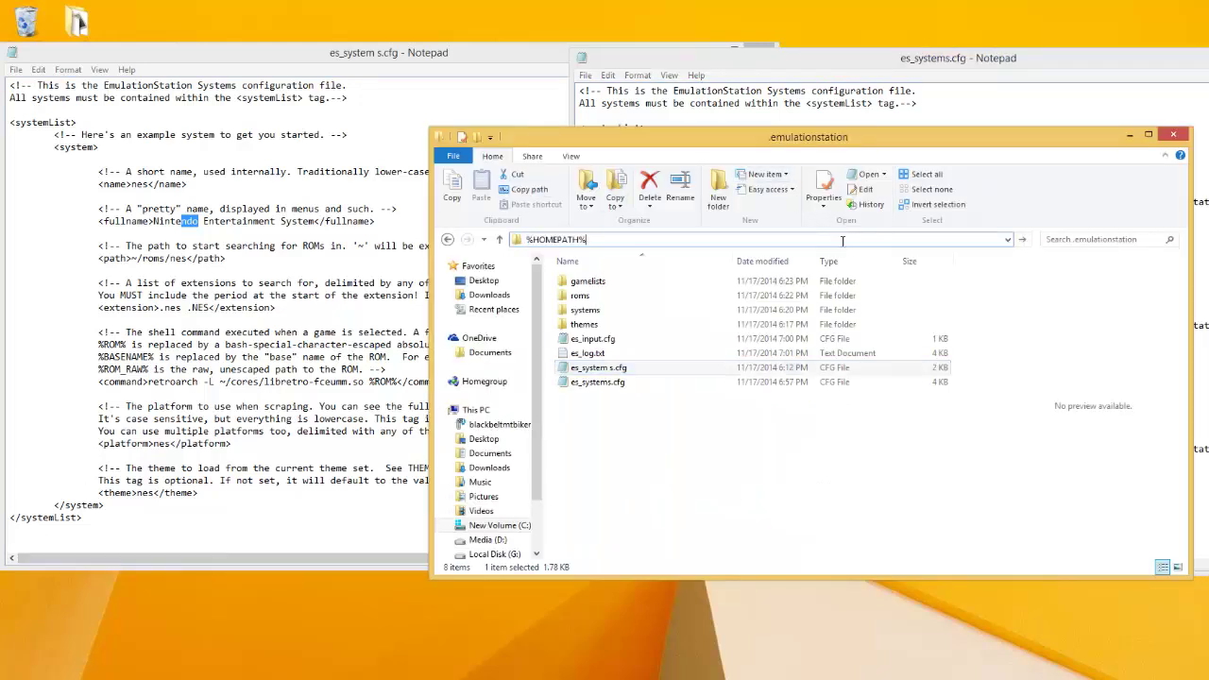
{"action": "key", "text": "Return"}
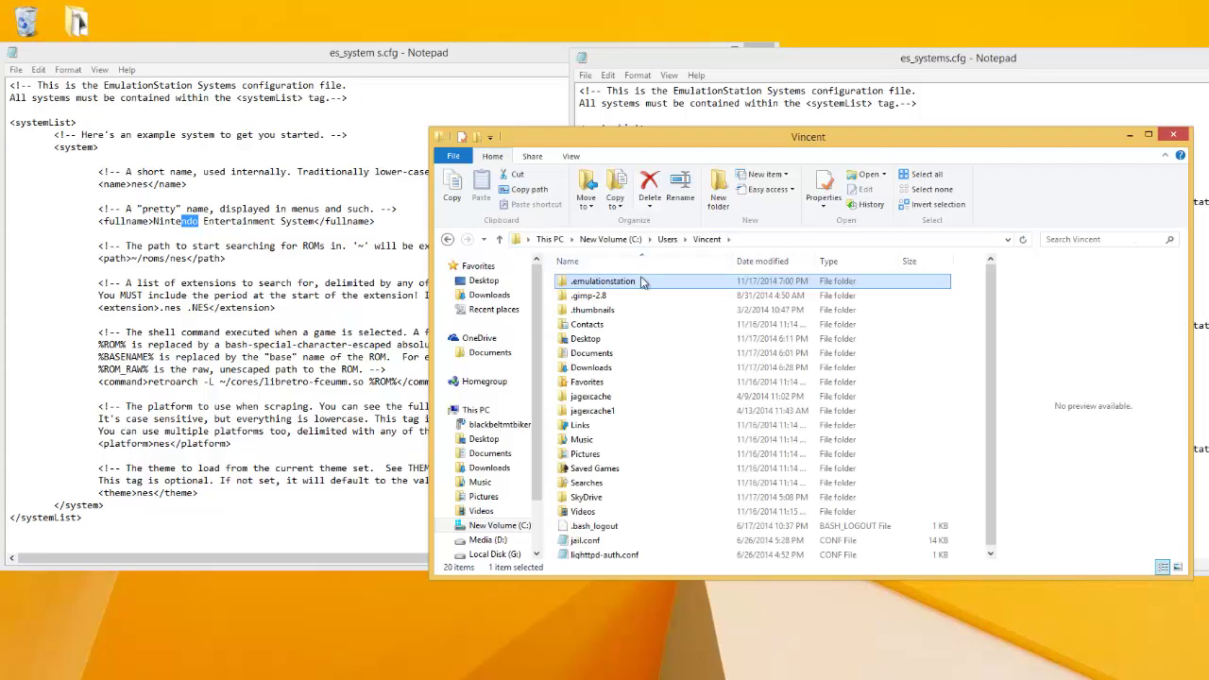
{"action": "double_click", "coordinate": [642, 277]}
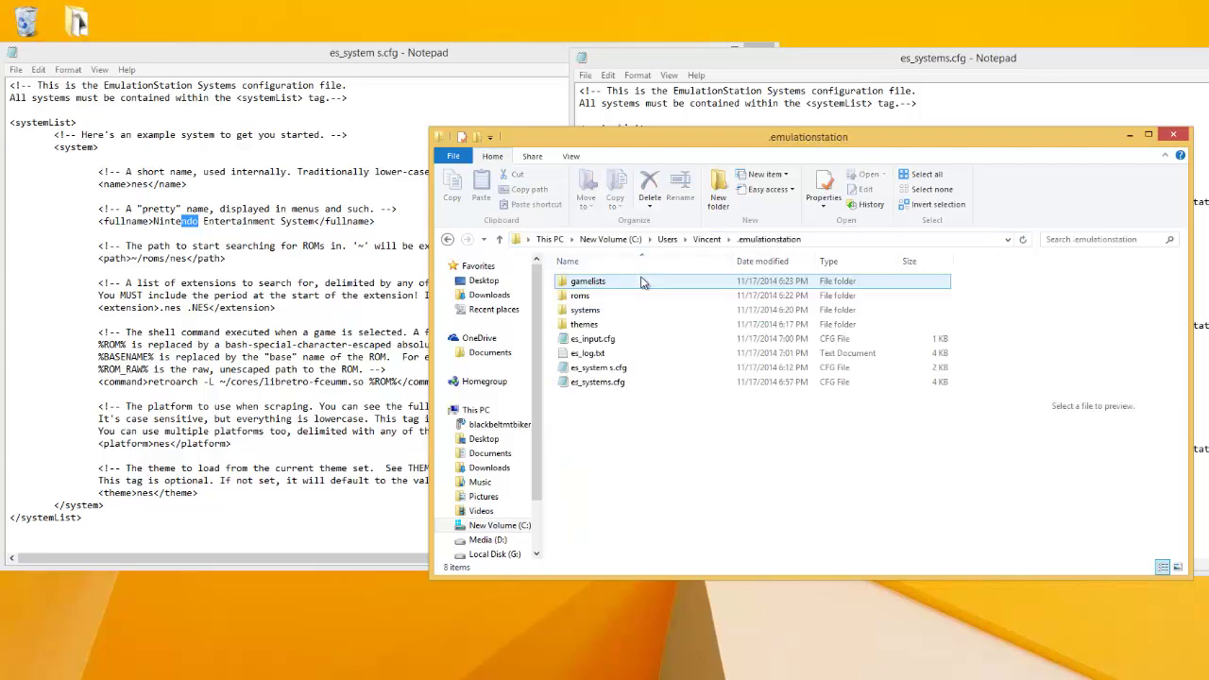
{"action": "left_click", "coordinate": [1126, 135]}
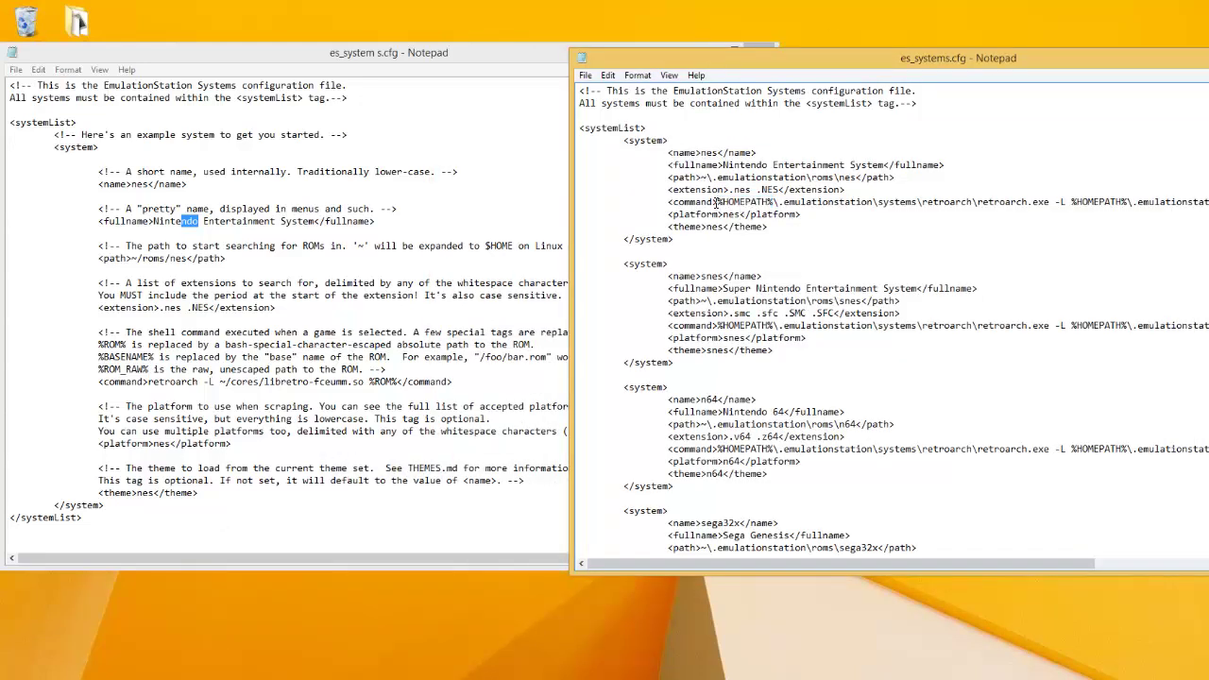
Step: Examine the retroarch.exe path and the -L switch in the nes command line
{"action": "left_click_drag", "start_coordinate": [718, 202], "coordinate": [773, 202]}
{"action": "left_click", "coordinate": [788, 201]}
{"action": "left_click_drag", "start_coordinate": [1050, 201], "coordinate": [718, 201]}
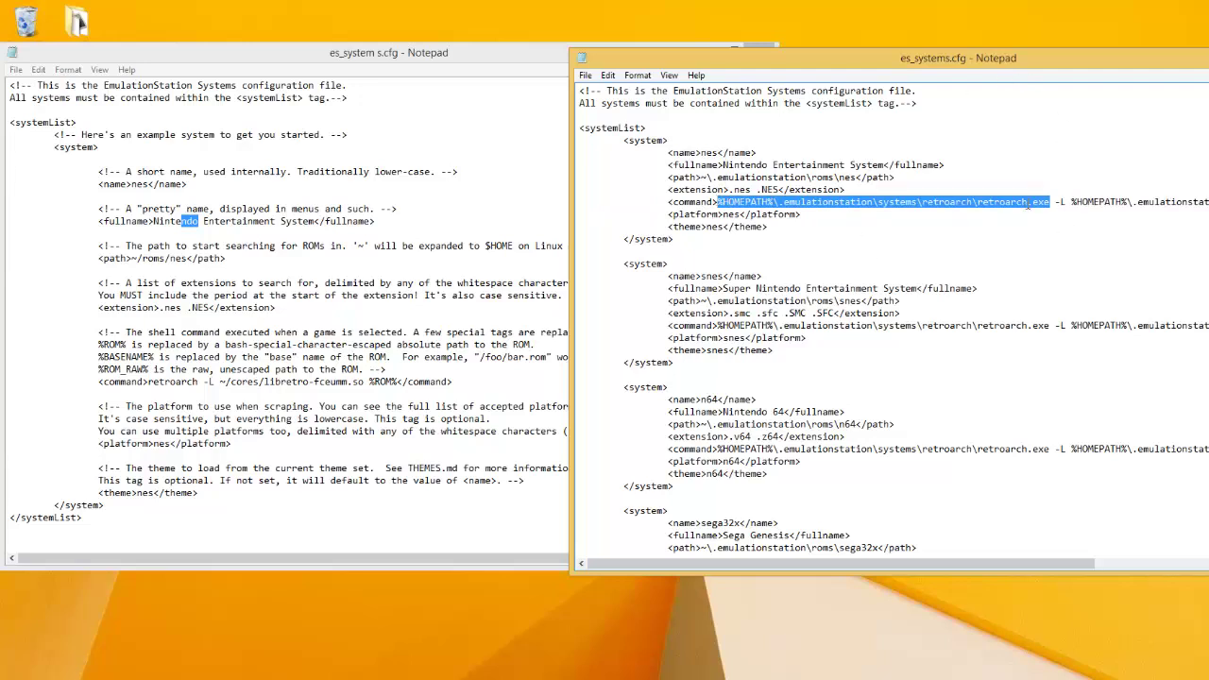
{"action": "left_click_drag", "start_coordinate": [1054, 202], "coordinate": [1067, 202]}
Step: Examine the core path in the nes command line through to fceumm_libretro.dll
{"action": "left_click_drag", "start_coordinate": [1075, 564], "coordinate": [1208, 546]}
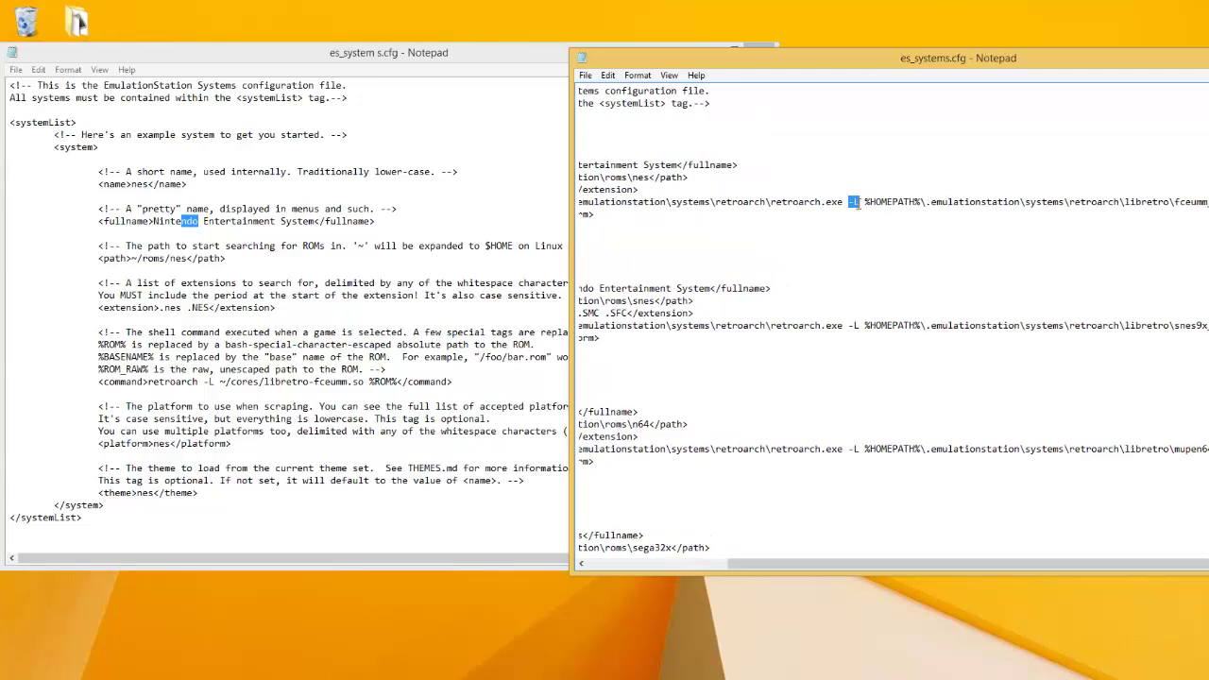
{"action": "left_click_drag", "start_coordinate": [866, 202], "coordinate": [1204, 192]}
{"action": "left_click", "coordinate": [1206, 201], "text": "shift"}
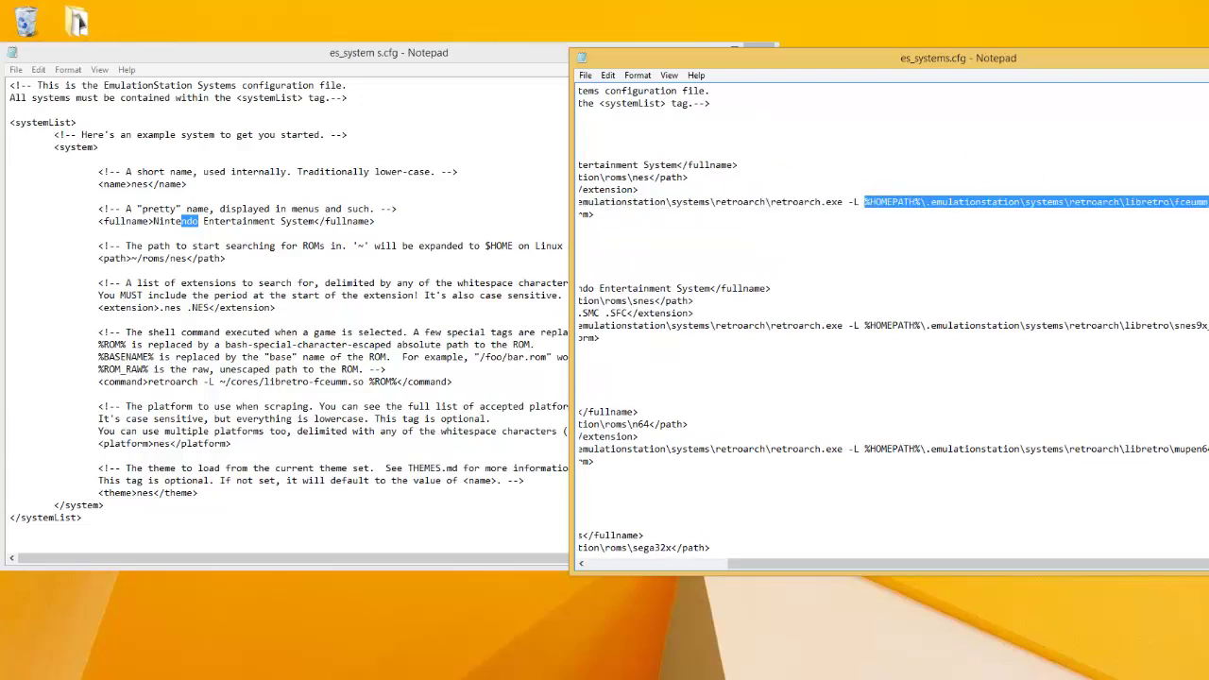
{"action": "left_click", "coordinate": [1170, 202]}
{"action": "left_click_drag", "start_coordinate": [1170, 202], "coordinate": [1208, 202]}
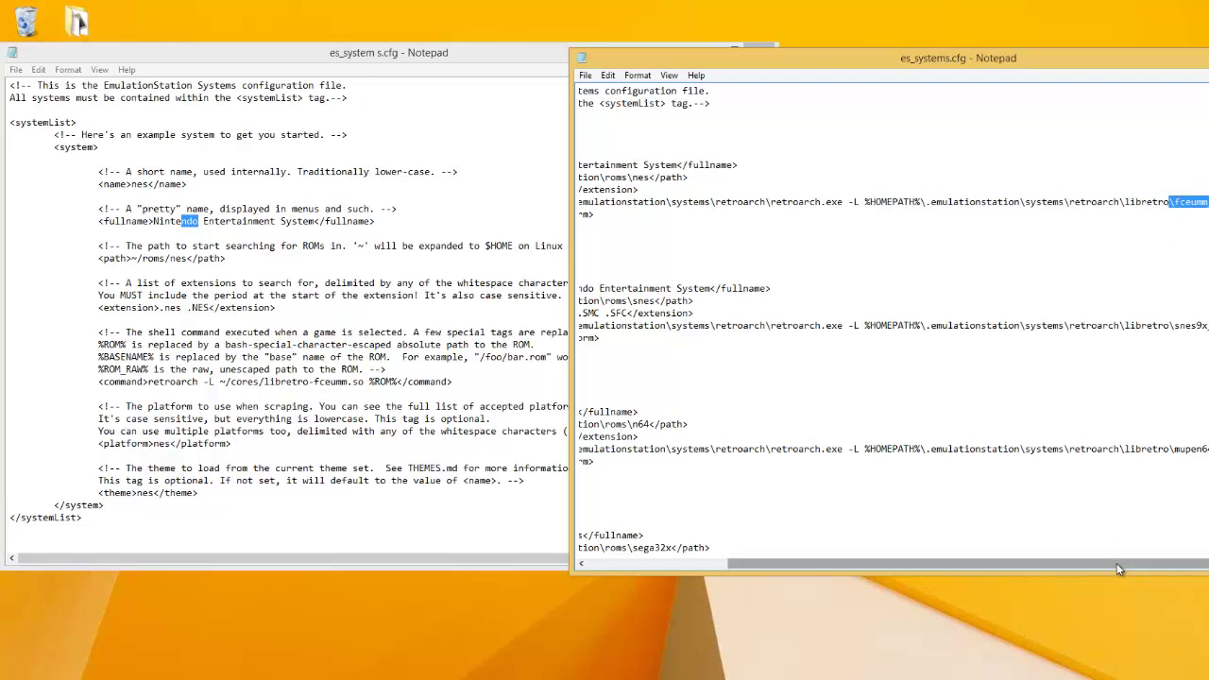
{"action": "left_click_drag", "start_coordinate": [1117, 563], "coordinate": [1174, 564]}
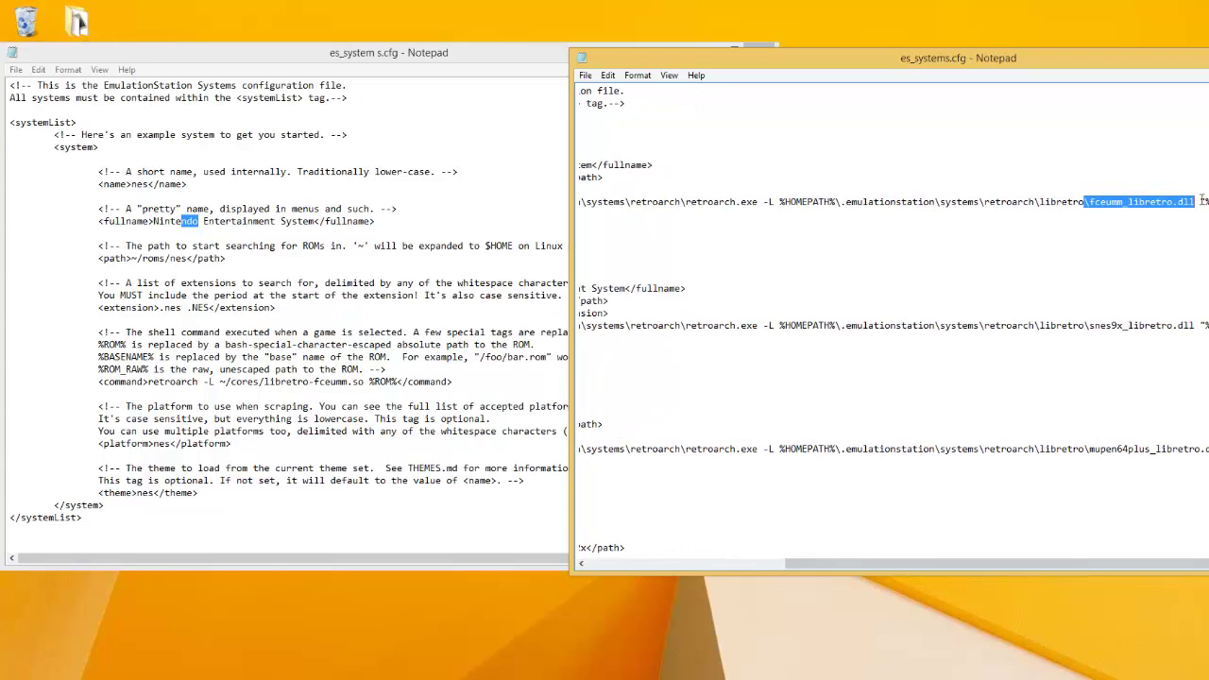
Step: Examine the %ROM_RAW% argument in the nes command line and look back over the core path before it
{"action": "left_click_drag", "start_coordinate": [1201, 201], "coordinate": [1208, 202]}
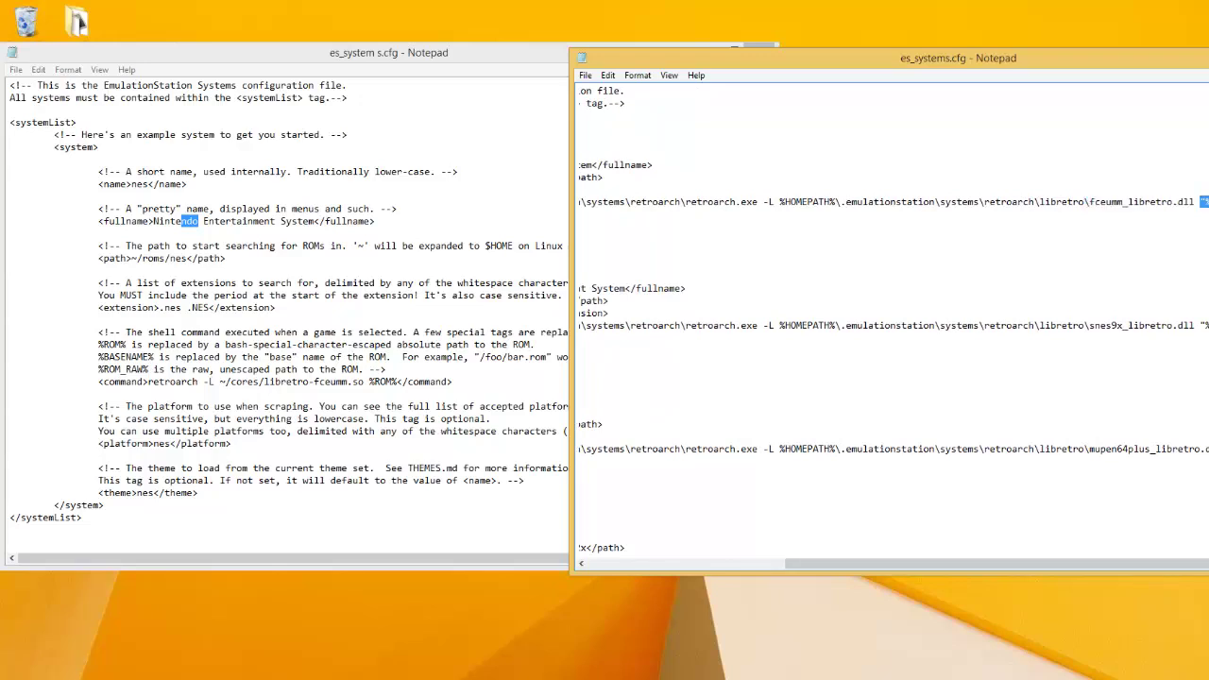
{"action": "key", "text": "Up"}
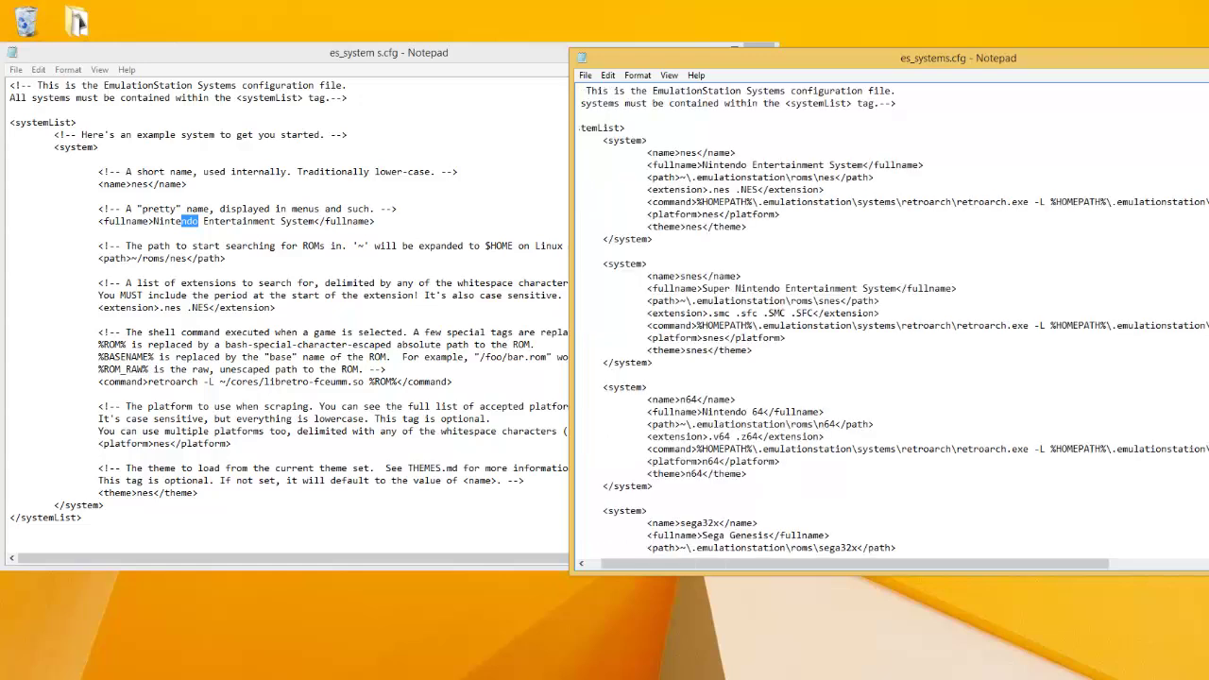
{"action": "left_click_drag", "start_coordinate": [1044, 563], "coordinate": [1208, 564]}
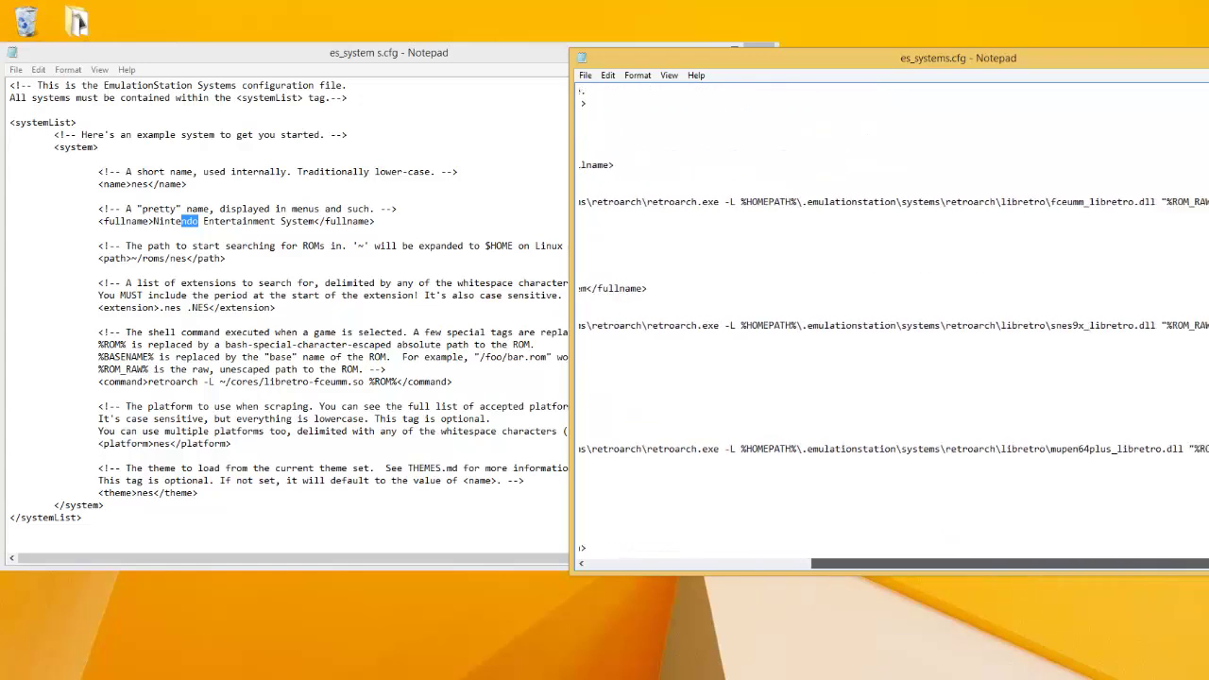
{"action": "left_click", "coordinate": [1164, 201]}
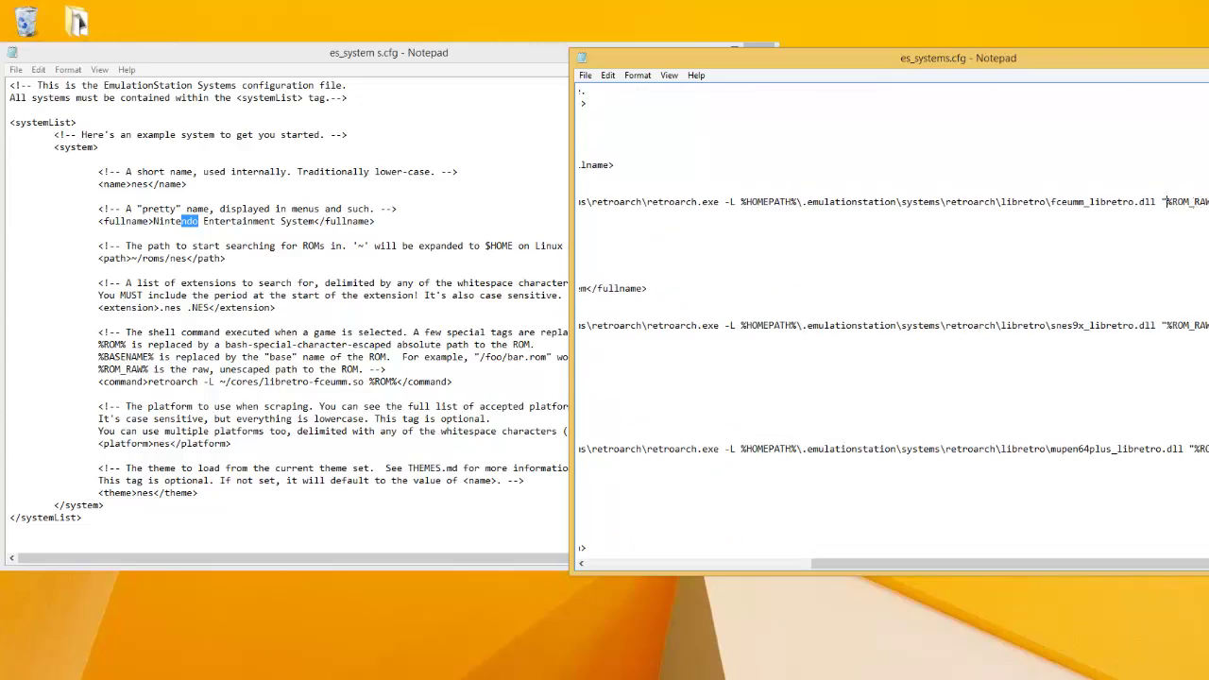
{"action": "left_click_drag", "start_coordinate": [916, 564], "coordinate": [814, 564]}
{"action": "left_click_drag", "start_coordinate": [877, 203], "coordinate": [1054, 201]}
{"action": "left_click", "coordinate": [1052, 201]}
{"action": "left_click_drag", "start_coordinate": [936, 567], "coordinate": [849, 567]}
Step: Look through the remaining system entries in es_systems.cfg down to the GameCube and MAME entries
{"action": "scroll", "coordinate": [869, 416], "scroll_direction": "down", "scroll_amount": 3}
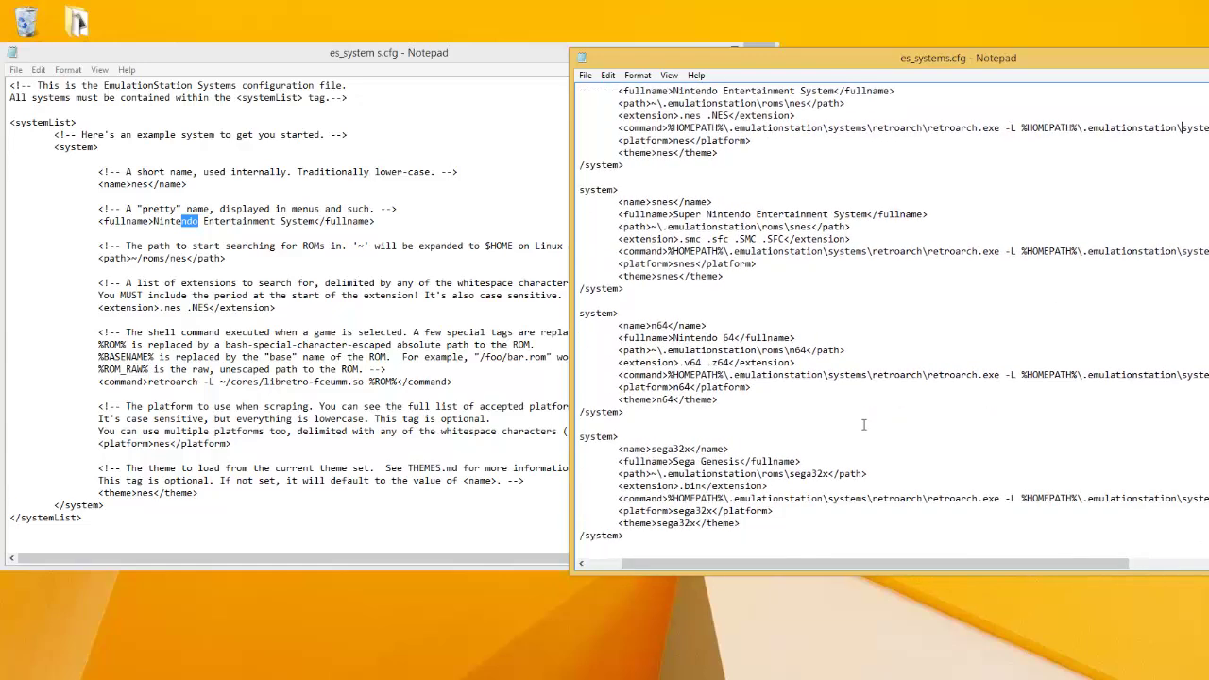
{"action": "scroll", "coordinate": [933, 420], "scroll_direction": "down", "scroll_amount": 3}
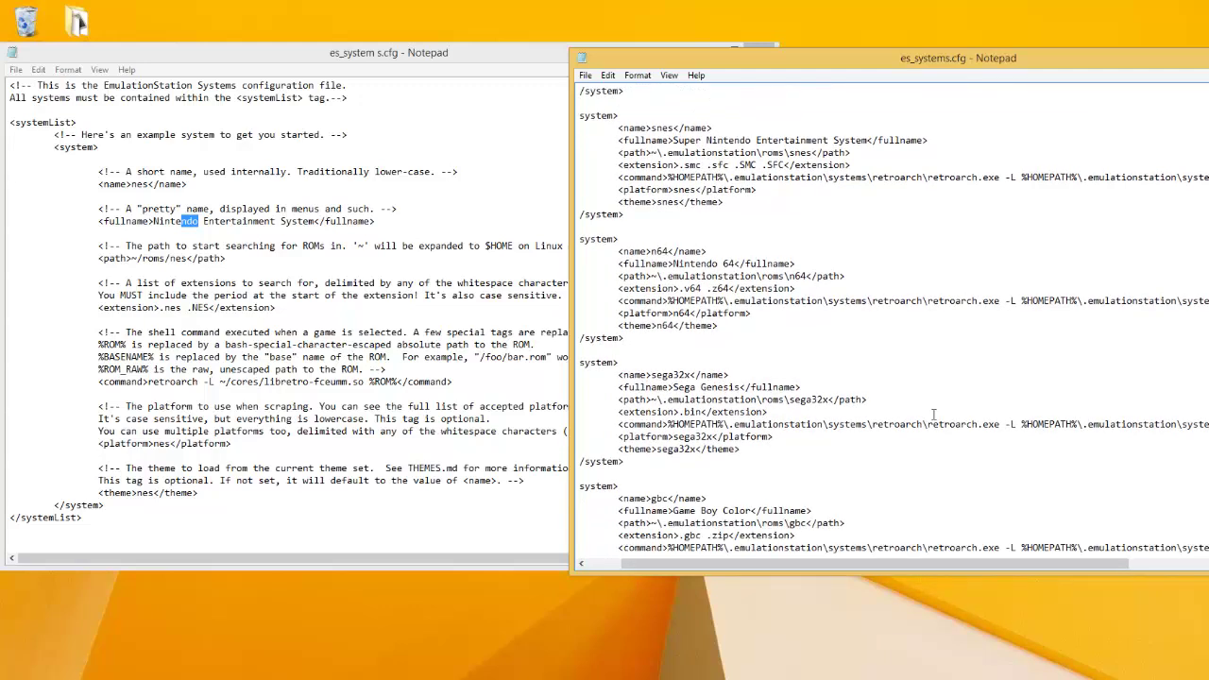
{"action": "scroll", "coordinate": [933, 419], "scroll_direction": "down", "scroll_amount": 8}
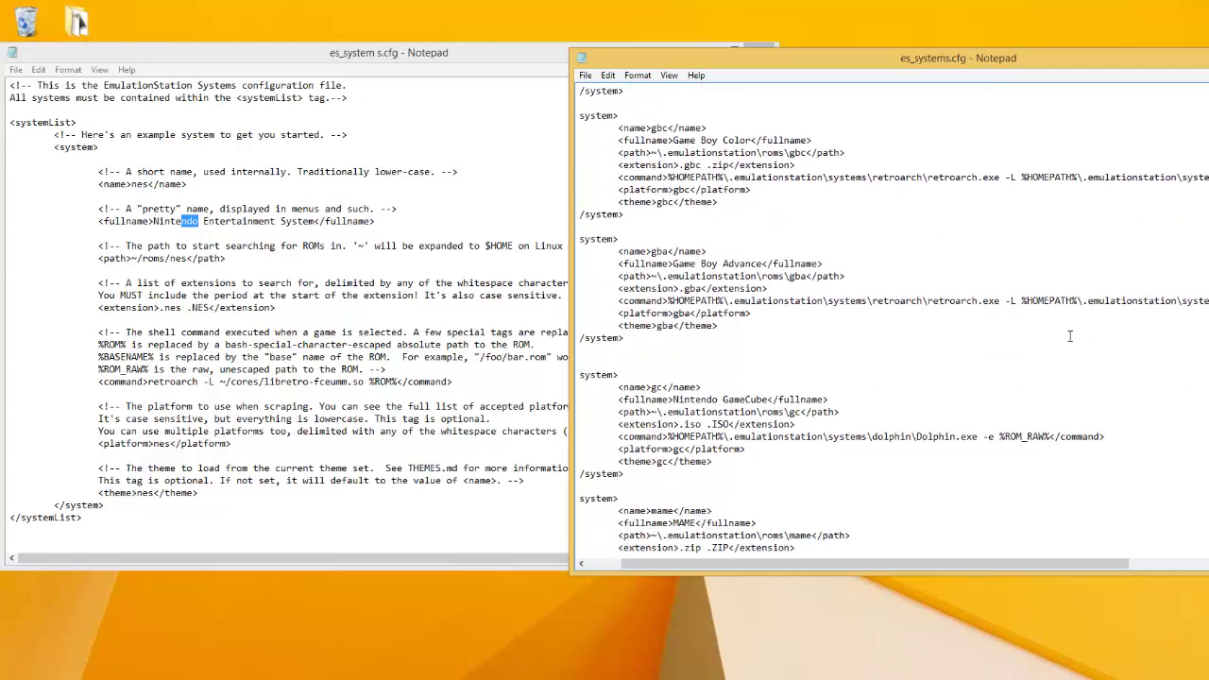
{"action": "scroll", "coordinate": [1007, 419], "scroll_direction": "down", "scroll_amount": 1}
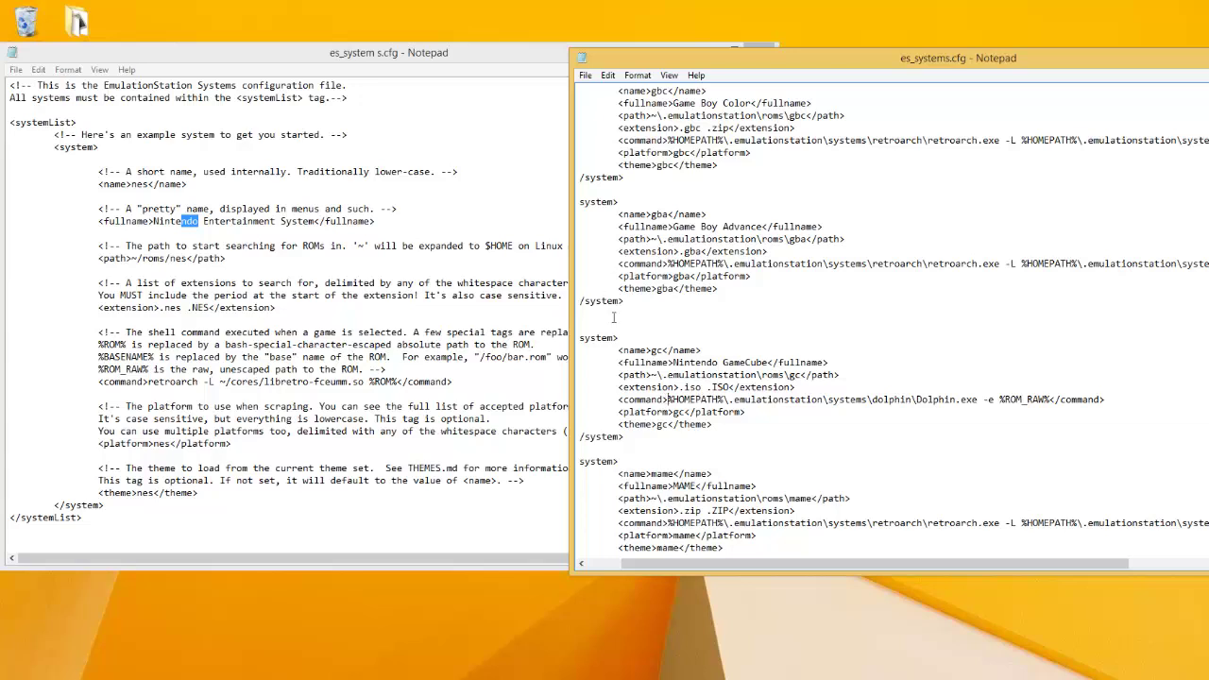
Step: Examine the GameCube entry's name, full name, ROM path, .iso .ISO extensions and the -e switch in its Dolphin command line
{"action": "left_click_drag", "start_coordinate": [614, 350], "coordinate": [755, 412]}
{"action": "left_click", "coordinate": [756, 412]}
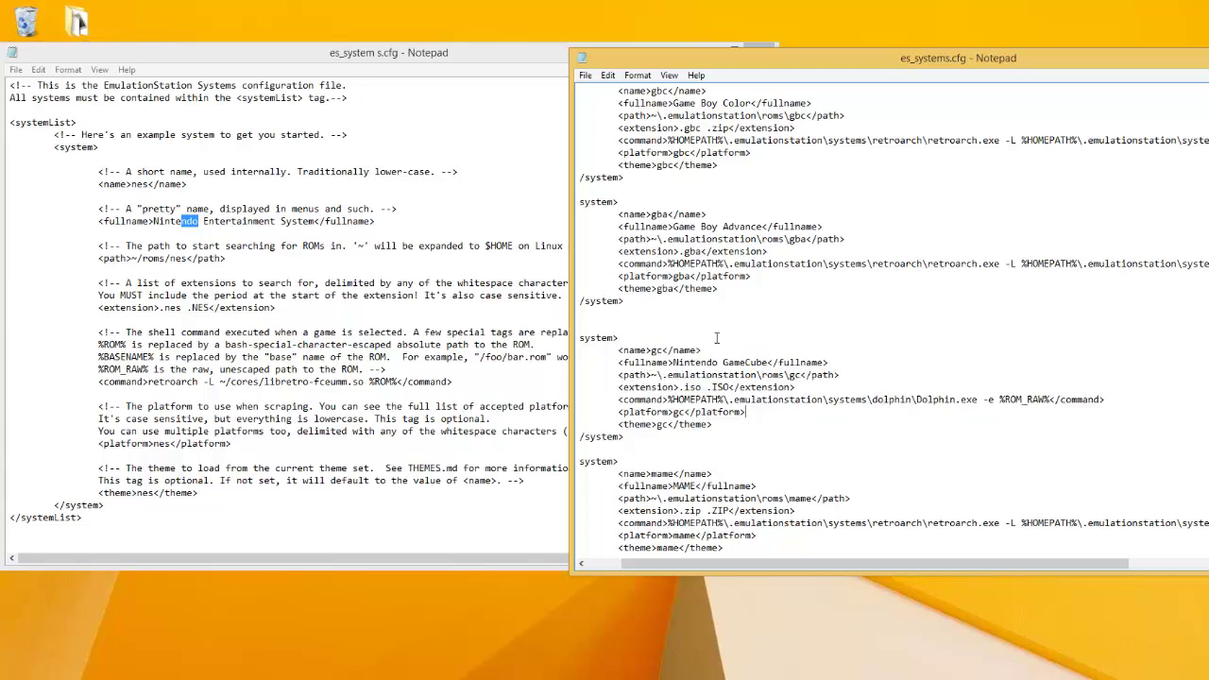
{"action": "double_click", "coordinate": [651, 349]}
{"action": "left_click_drag", "start_coordinate": [679, 362], "coordinate": [758, 362]}
{"action": "left_click_drag", "start_coordinate": [676, 375], "coordinate": [791, 375]}
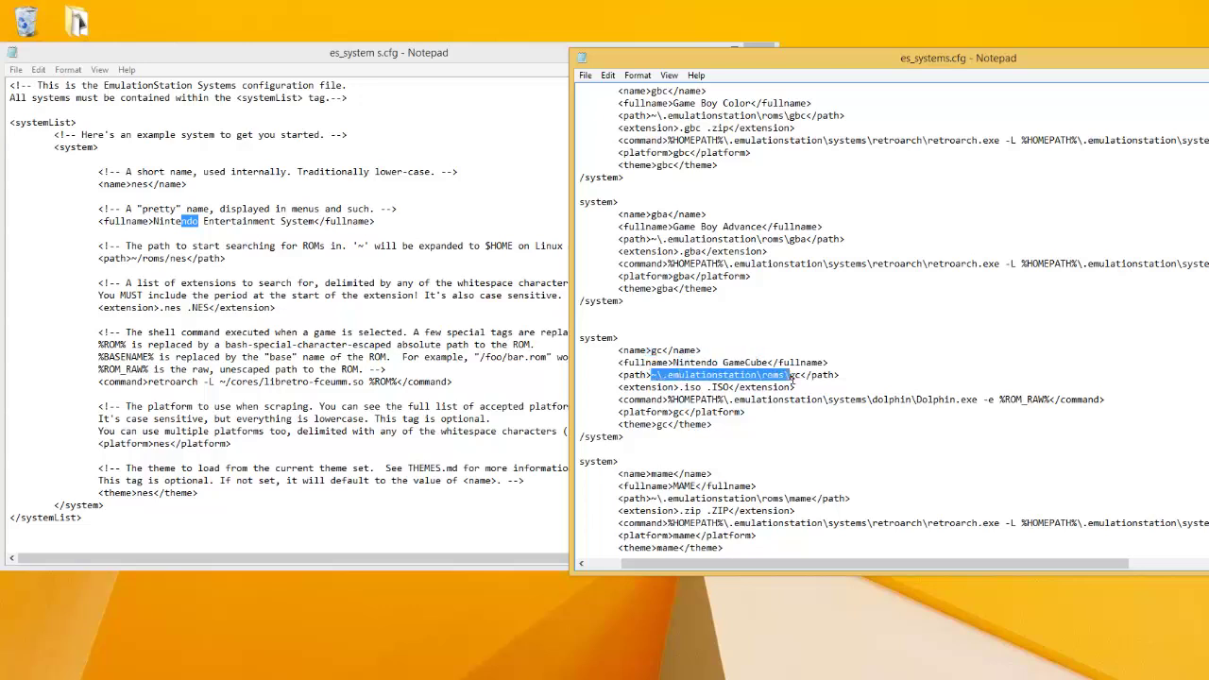
{"action": "left_click_drag", "start_coordinate": [678, 387], "coordinate": [730, 387]}
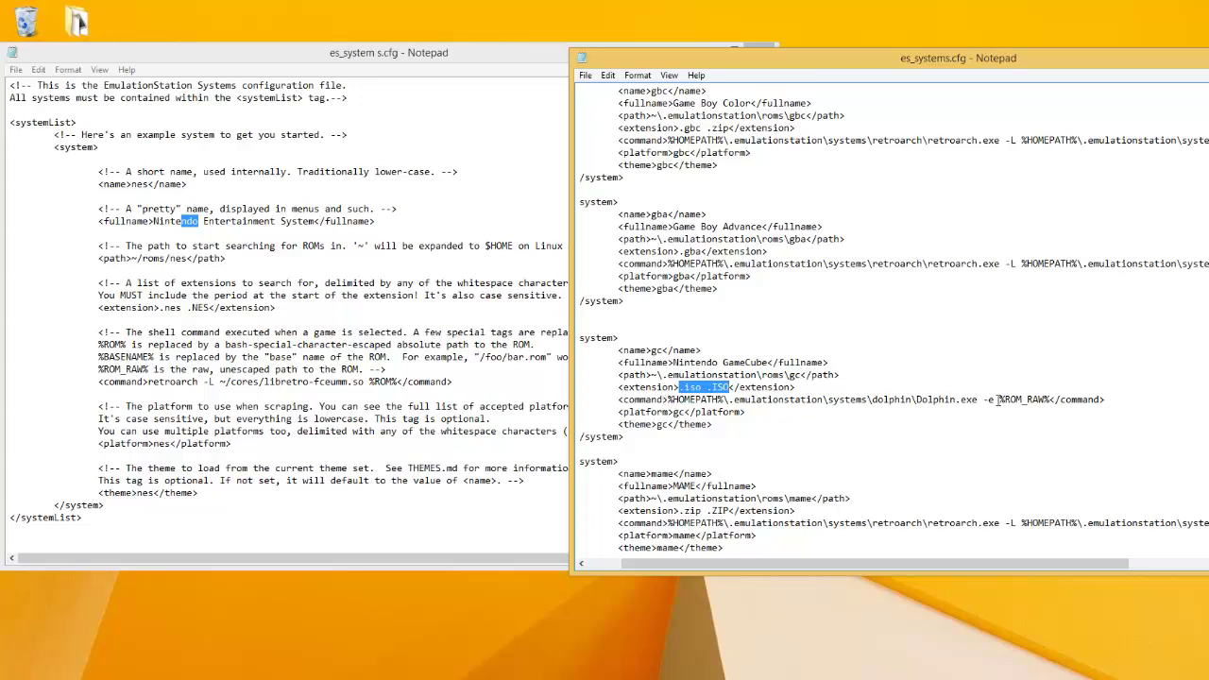
{"action": "left_click_drag", "start_coordinate": [997, 400], "coordinate": [982, 399]}
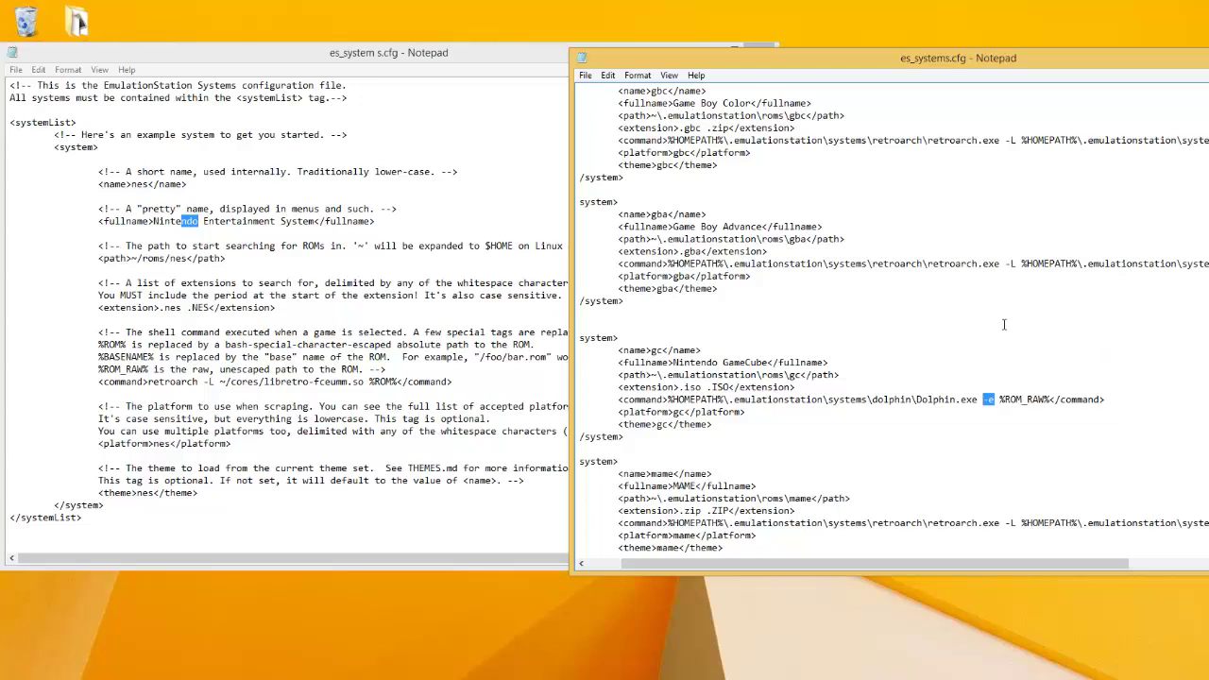
Step: Enclose the %ROM_RAW% argument in double quotes in the GameCube entry's Dolphin command line
{"action": "left_click_drag", "start_coordinate": [999, 400], "coordinate": [1046, 399]}
{"action": "left_click", "coordinate": [1059, 400]}
{"action": "type", "text": "\""}
{"action": "left_click_drag", "start_coordinate": [989, 400], "coordinate": [1001, 399]}
{"action": "type", "text": "\""}
{"action": "key", "text": "ctrl+z"}
{"action": "type", "text": "\""}
Step: Examine the platform and theme lines of the GameCube entry
{"action": "left_click_drag", "start_coordinate": [764, 437], "coordinate": [763, 422]}
{"action": "double_click", "coordinate": [689, 410]}
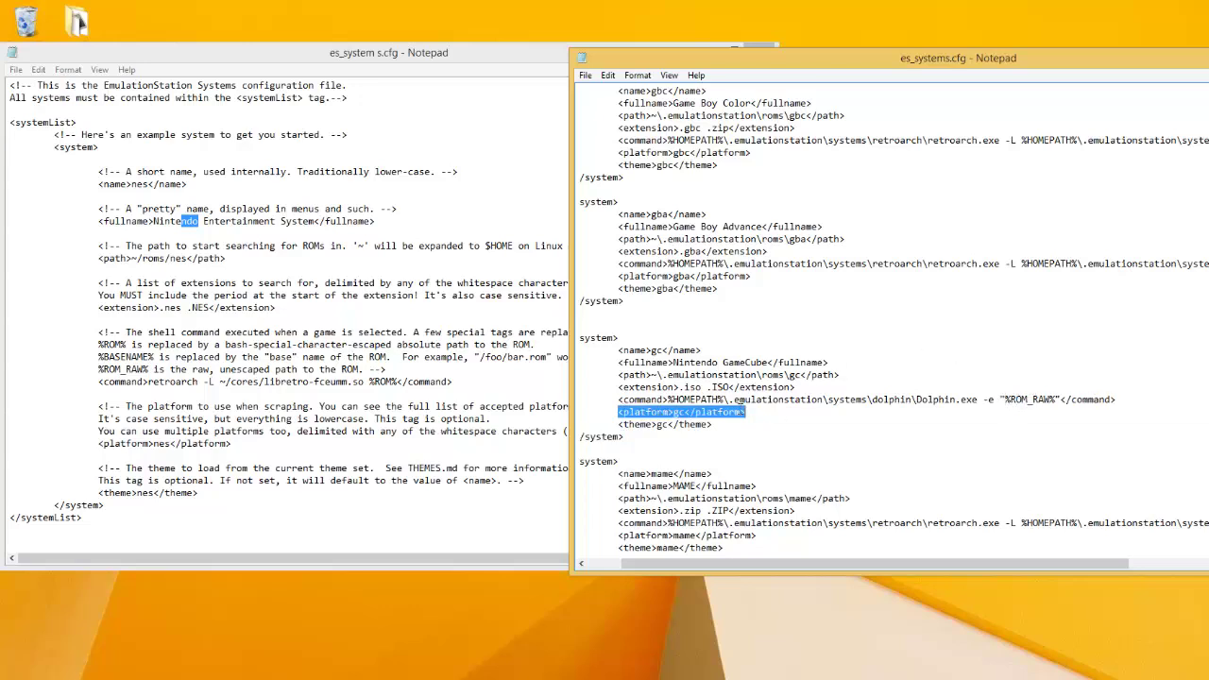
{"action": "left_click", "coordinate": [689, 409]}
{"action": "double_click", "coordinate": [678, 409]}
{"action": "double_click", "coordinate": [673, 425]}
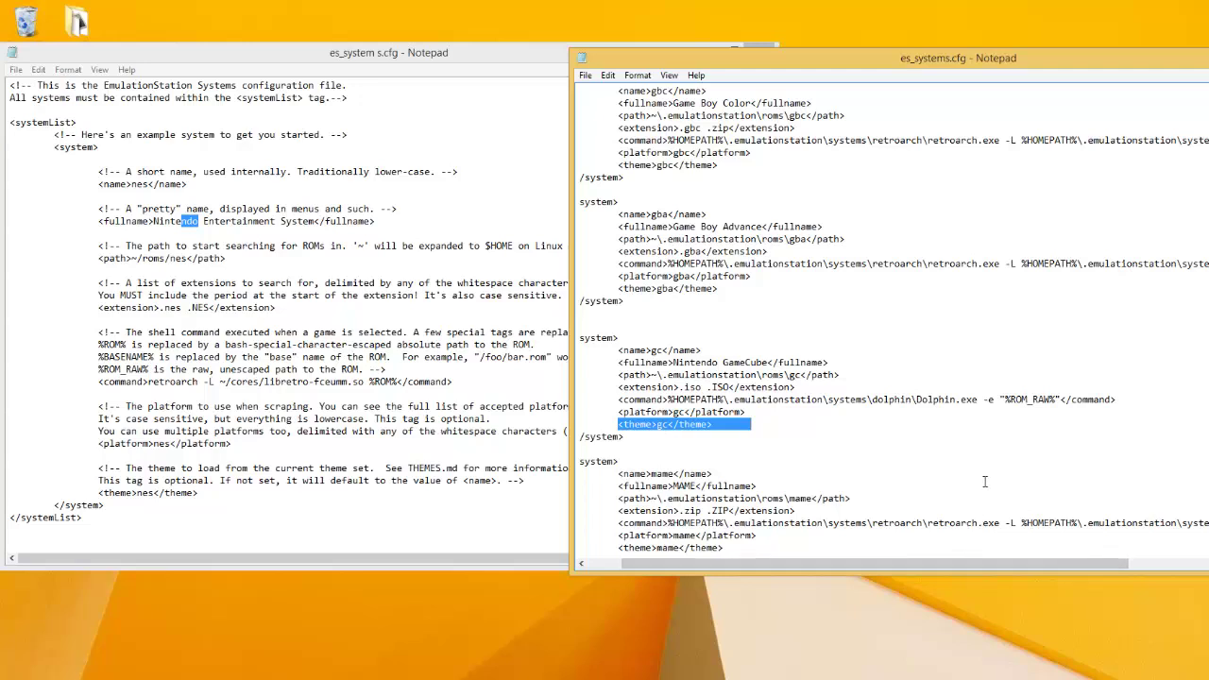
Step: Look through the MAME and Wii entries at the end of es_systems.cfg and back over the earlier system entries
{"action": "scroll", "coordinate": [893, 390], "scroll_direction": "down", "scroll_amount": 2}
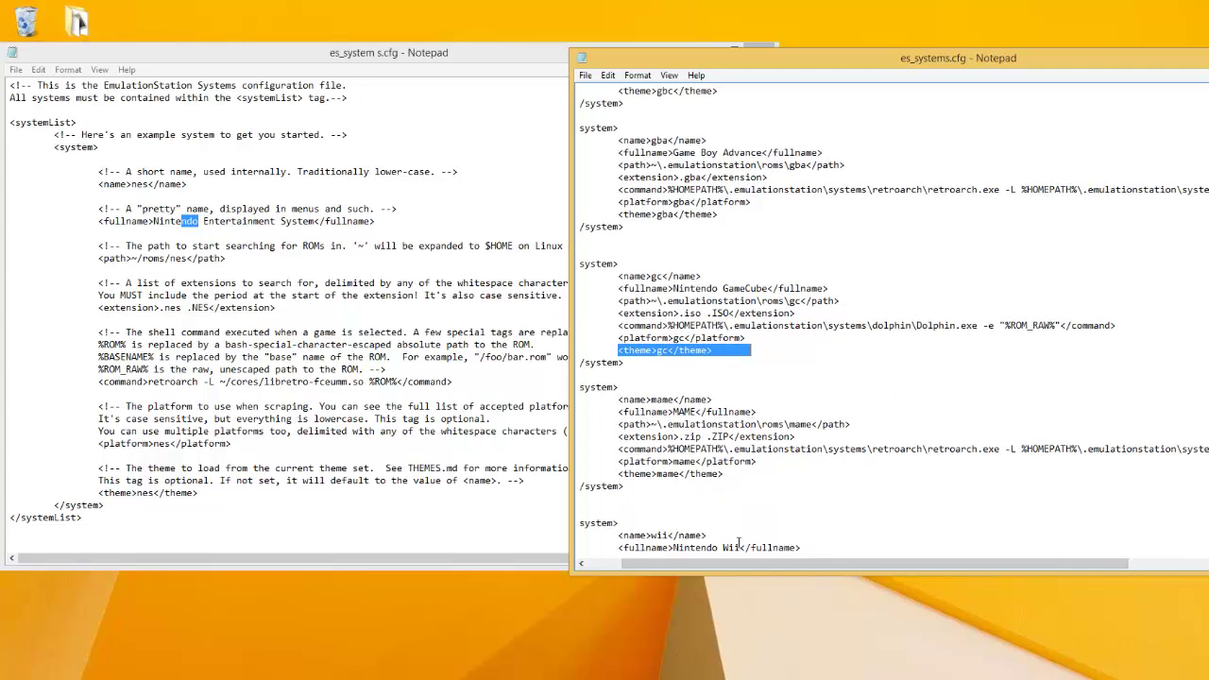
{"action": "left_click_drag", "start_coordinate": [737, 565], "coordinate": [702, 565]}
{"action": "scroll", "coordinate": [735, 436], "scroll_direction": "down", "scroll_amount": 4}
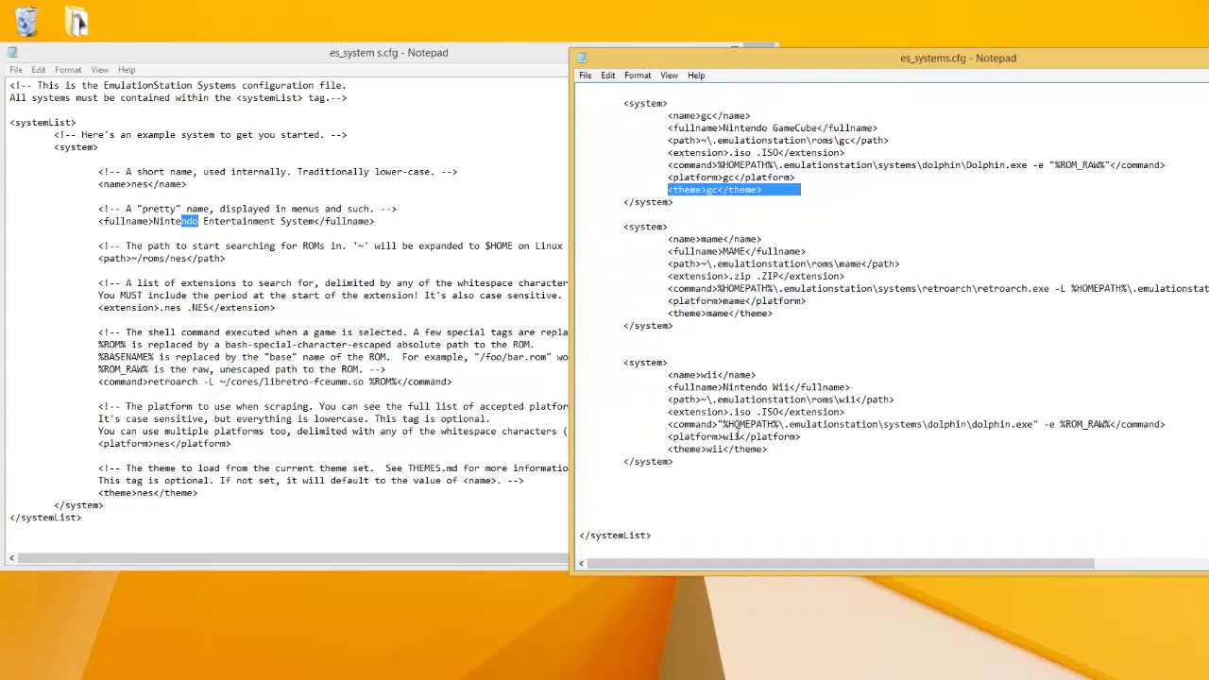
{"action": "scroll", "coordinate": [722, 405], "scroll_direction": "up", "scroll_amount": 16}
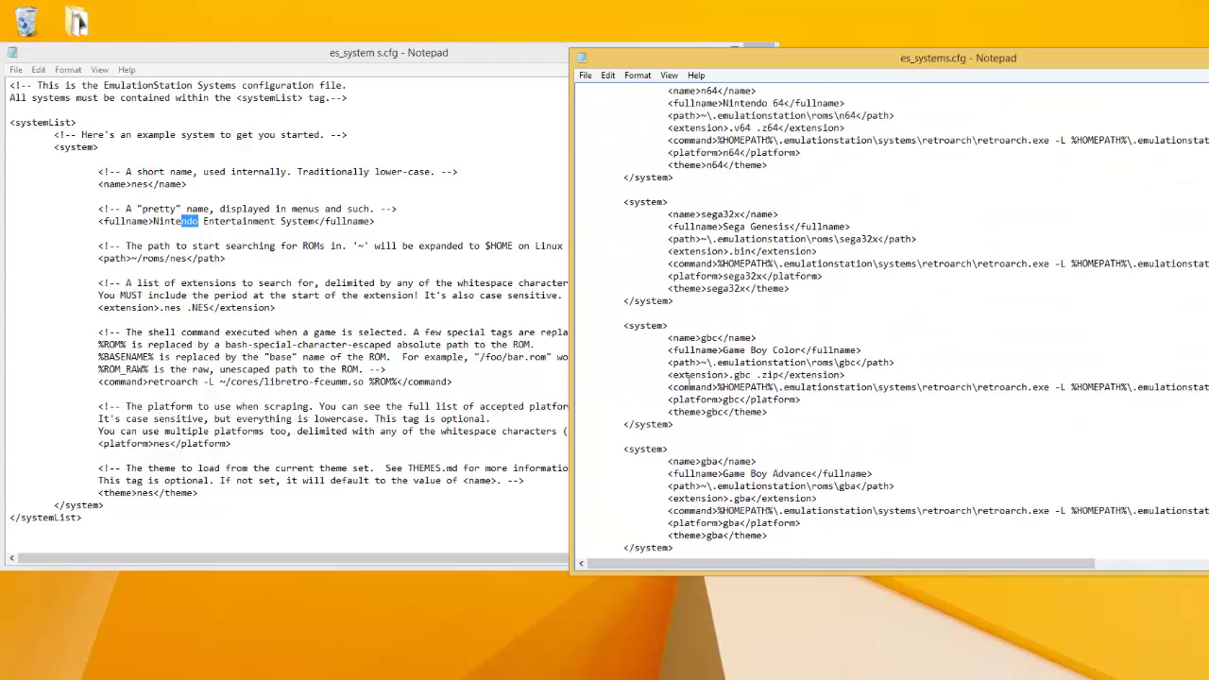
{"action": "scroll", "coordinate": [688, 379], "scroll_direction": "up", "scroll_amount": 5}
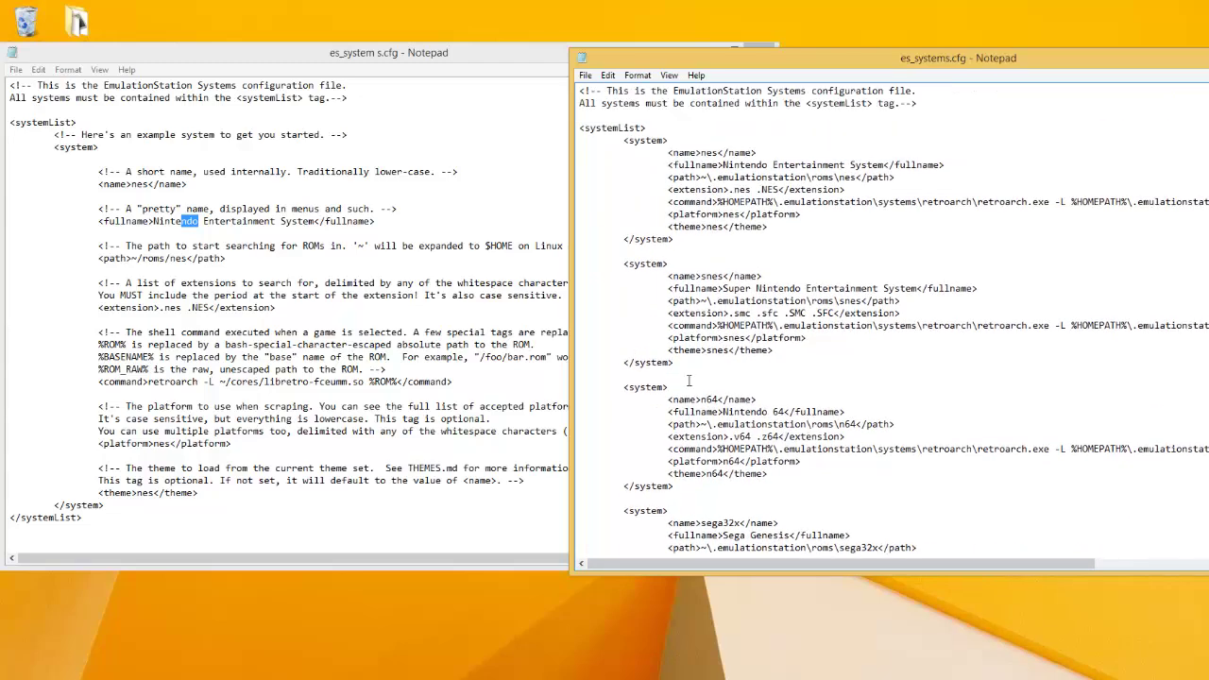
{"action": "left_click", "coordinate": [426, 57]}
{"action": "left_click", "coordinate": [842, 66]}
{"action": "left_click_drag", "start_coordinate": [841, 66], "coordinate": [841, 55]}
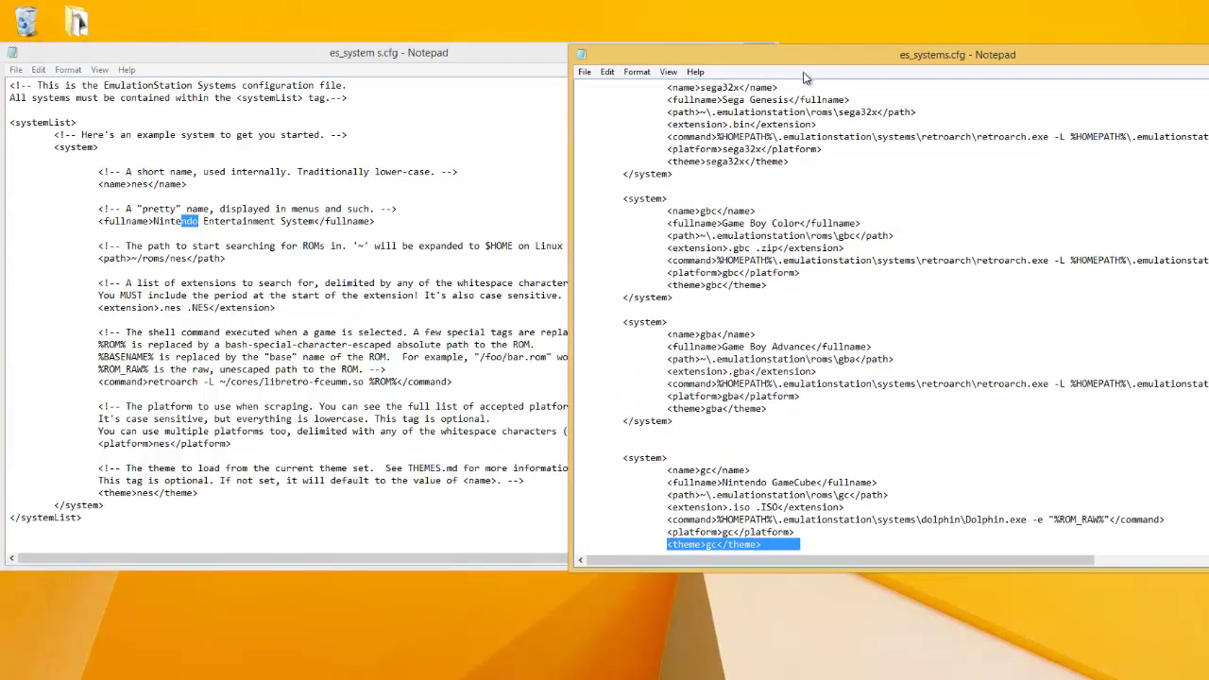